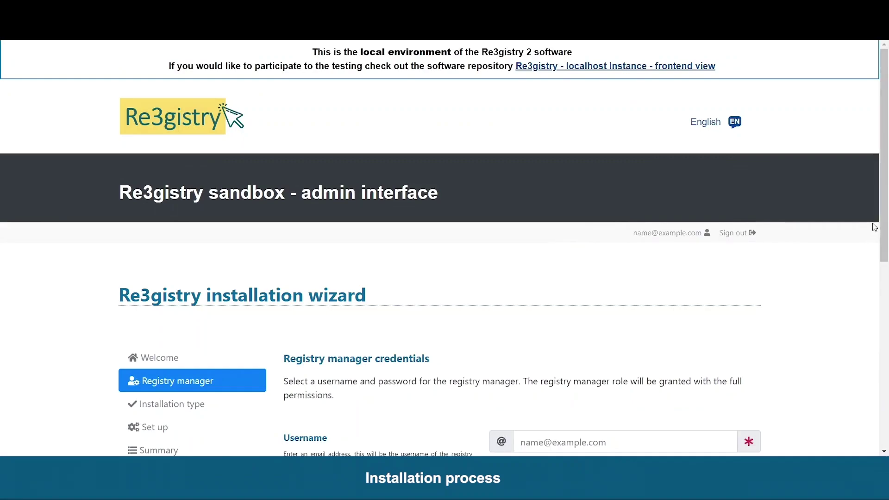
Enter the registry manager's e-mail username, fill in and confirm the account password, and save the credentials
drag(882, 215, 885, 311)
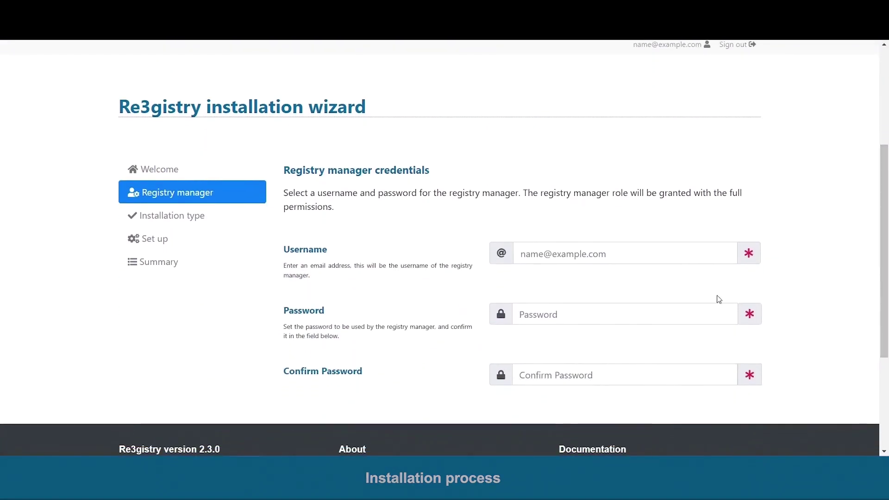
click(576, 254)
click(591, 285)
click(528, 318)
text(••)
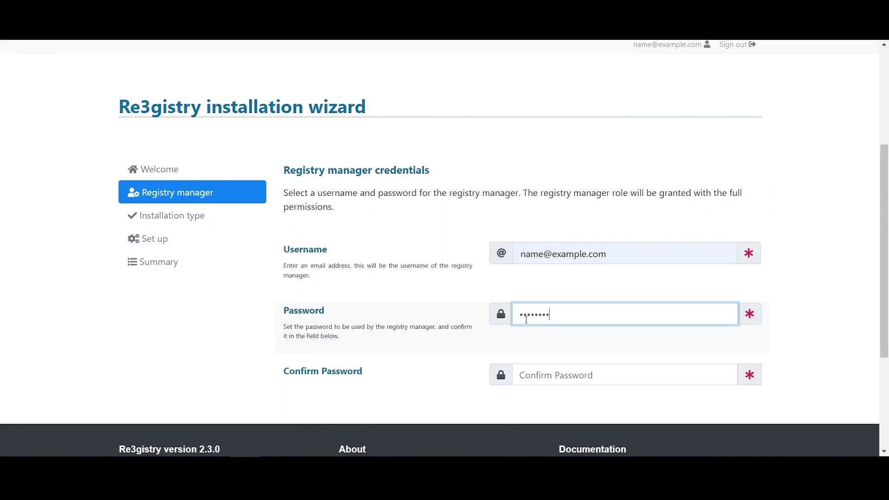
text(••••••)
key(Tab)
text(••••••••)
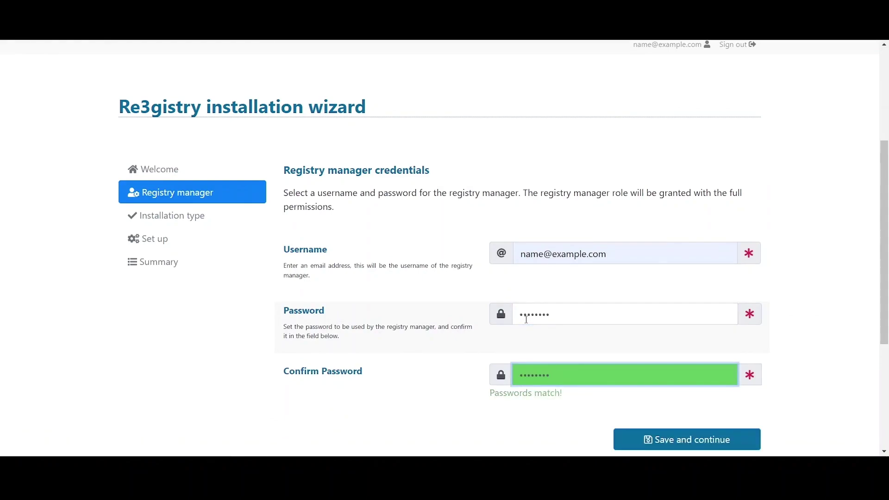
scroll(775, 339, down, 1)
click(675, 386)
Keep the Installation type and the Following ISO 19135 workflow, and save these choices to continue to the setup
drag(885, 193, 886, 303)
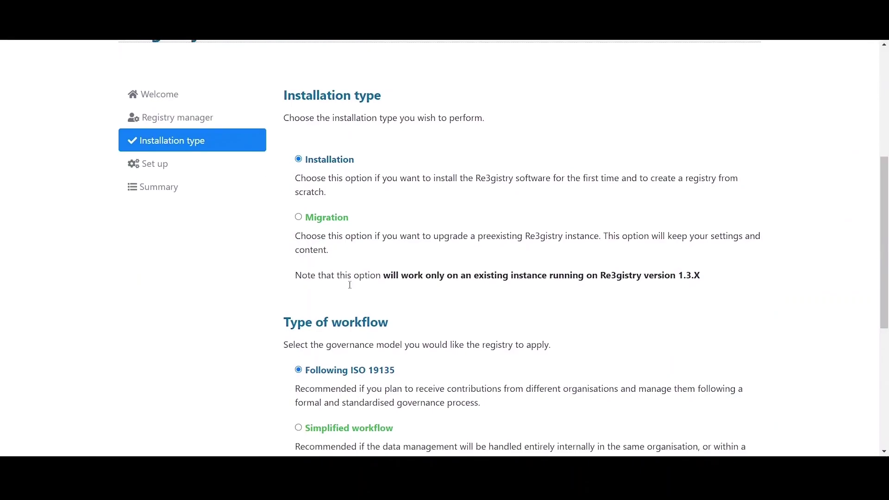
scroll(310, 191, down, 3)
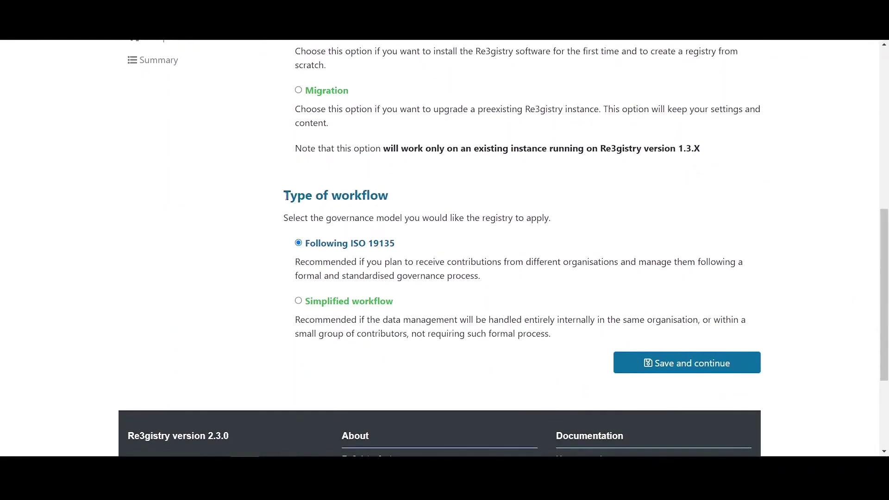
click(685, 365)
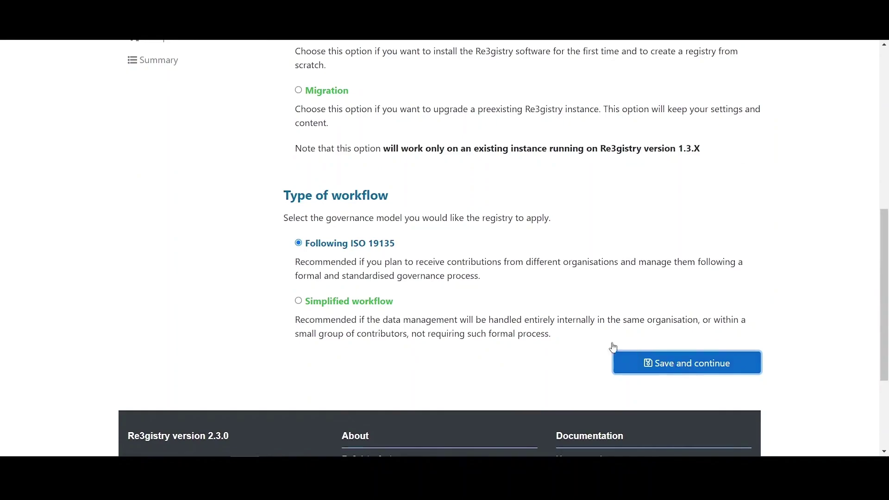
Set the system languages to english and spanish, and the master language to english
drag(887, 175, 886, 263)
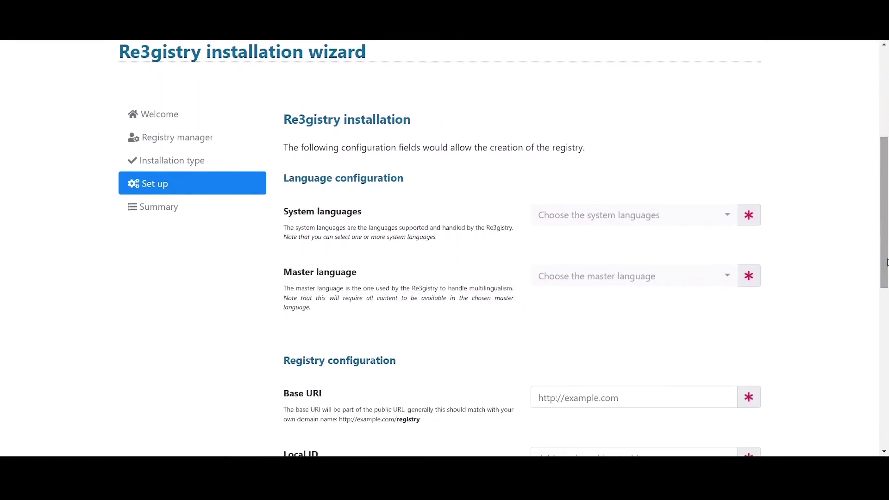
click(606, 221)
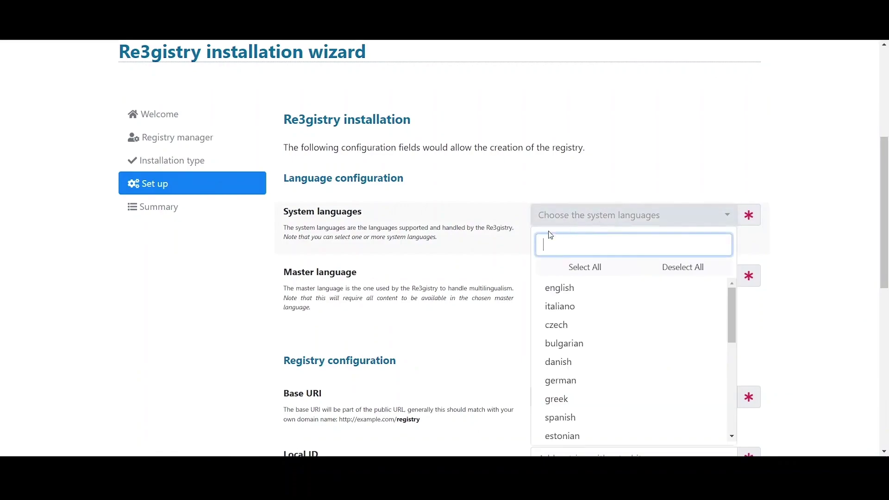
click(558, 291)
click(552, 421)
click(596, 221)
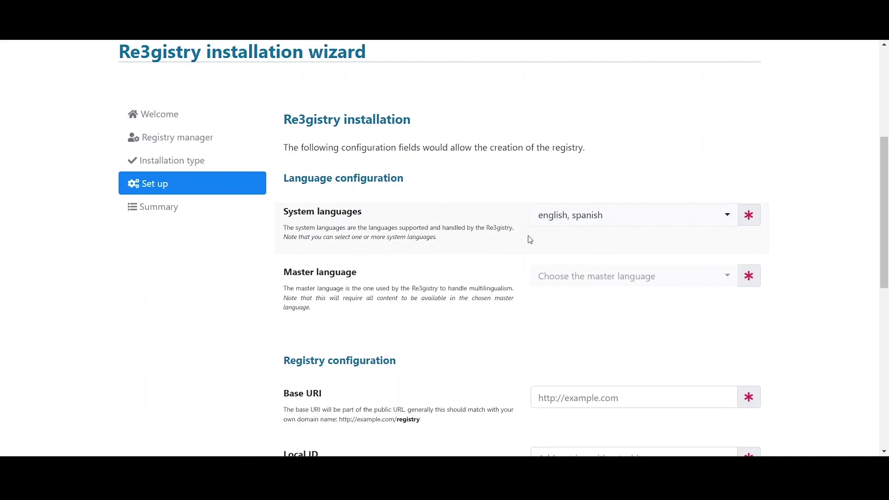
click(585, 283)
click(562, 94)
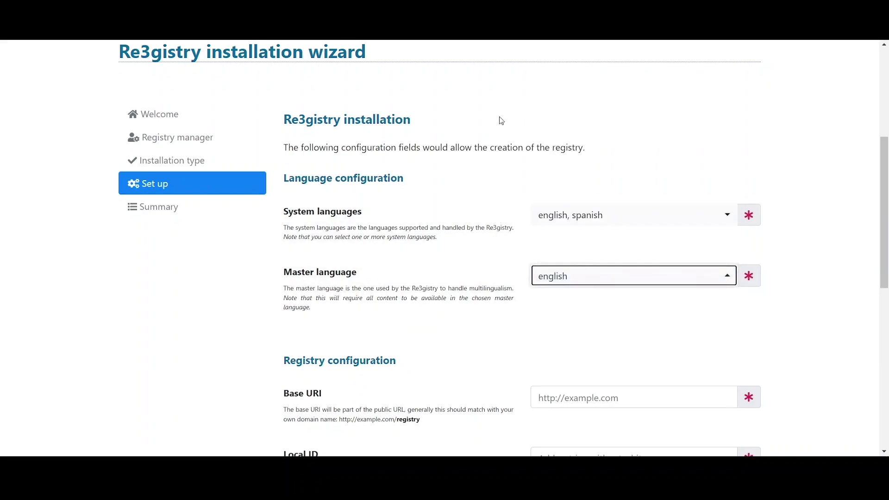
drag(884, 230, 884, 323)
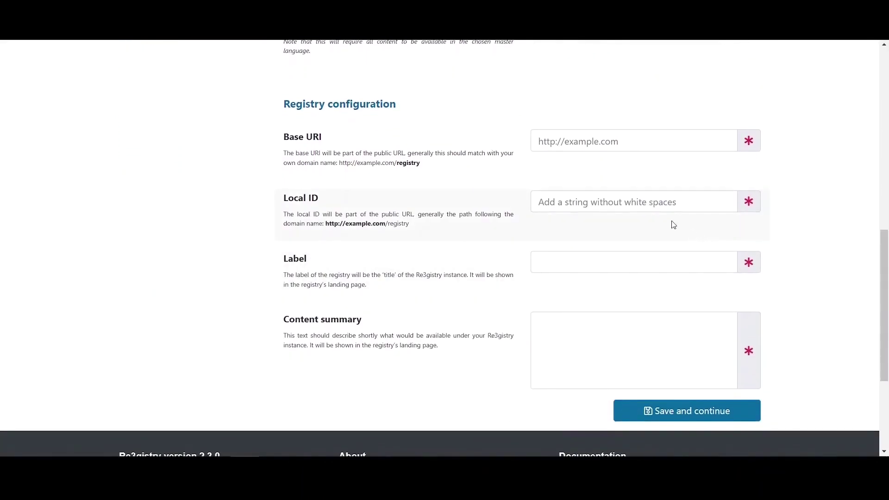
click(568, 147)
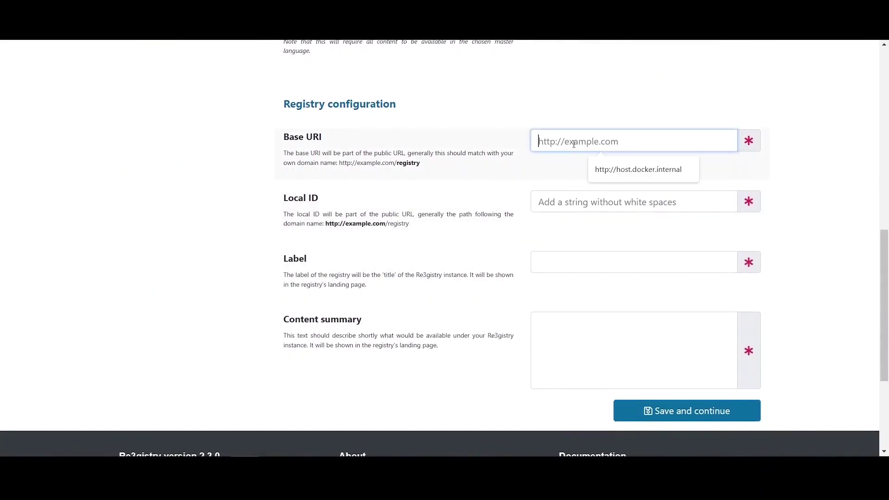
click(617, 172)
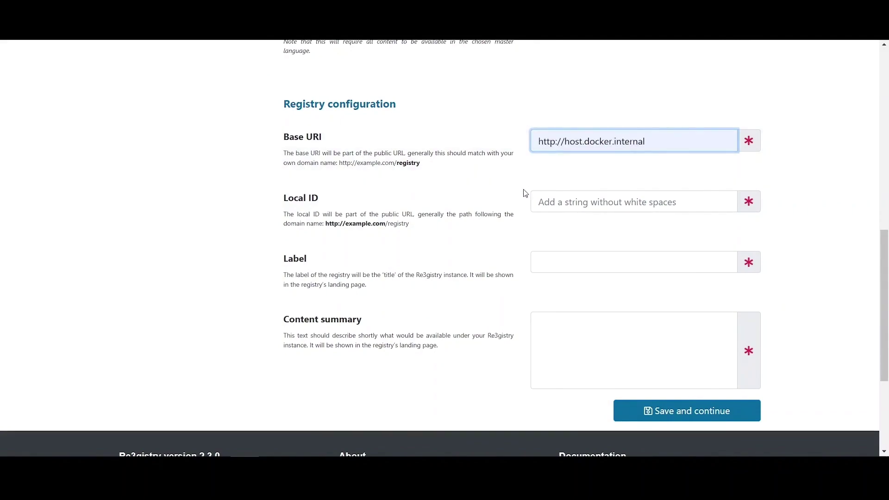
click(568, 184)
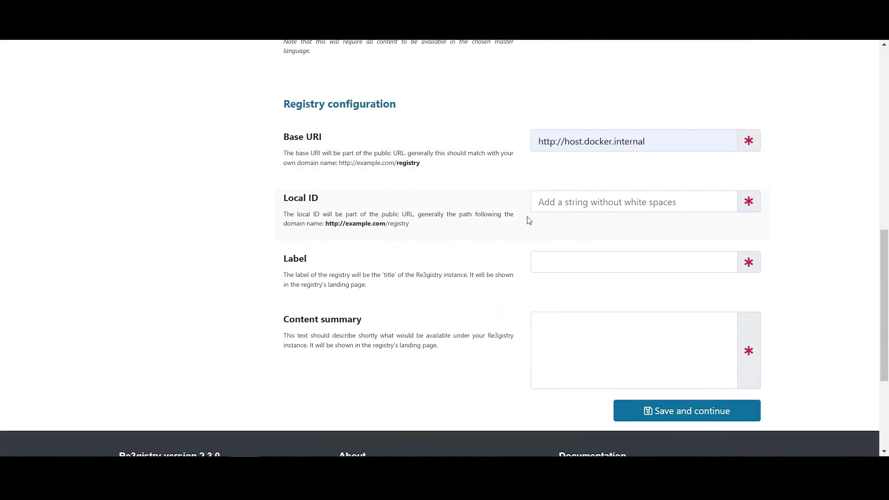
click(554, 203)
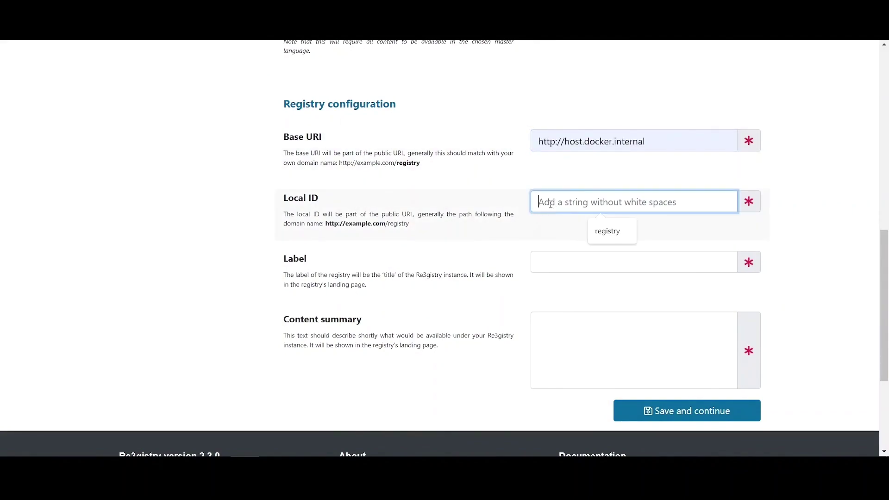
click(609, 234)
click(567, 229)
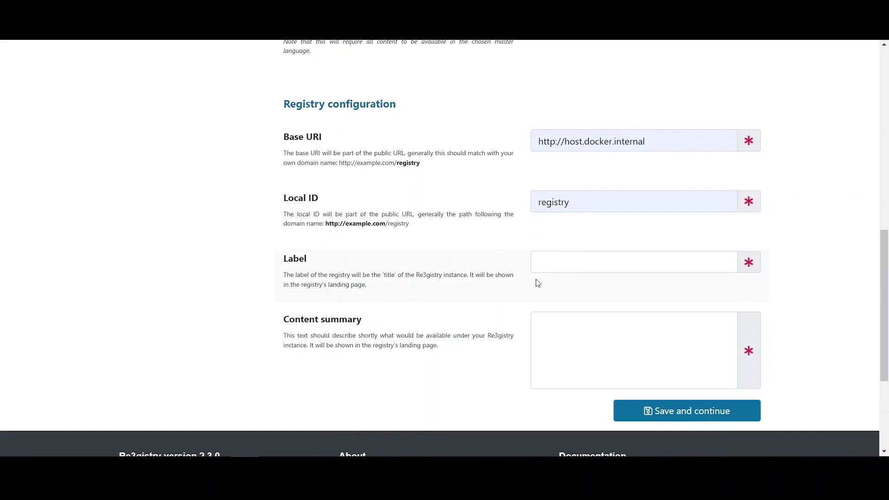
Label the registry exampleRegistry and enter the content summary "Our example instance."
click(561, 266)
click(605, 296)
click(540, 294)
click(564, 332)
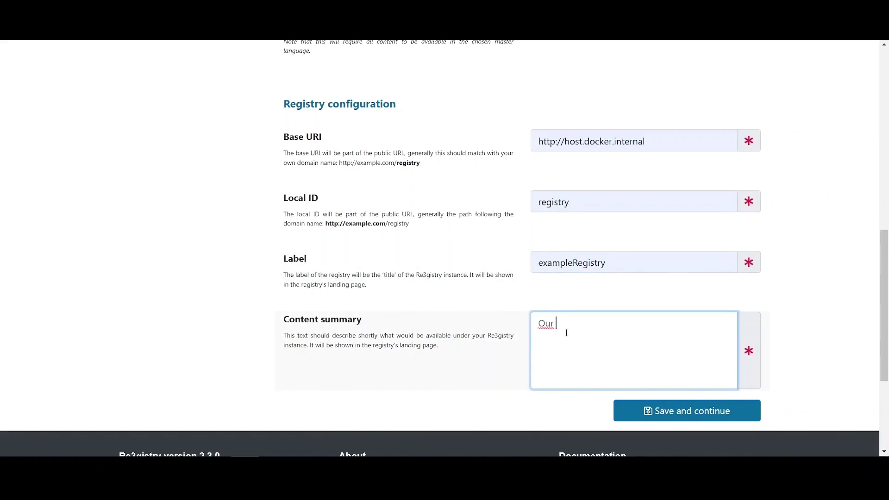
text(Our example instance.)
click(484, 321)
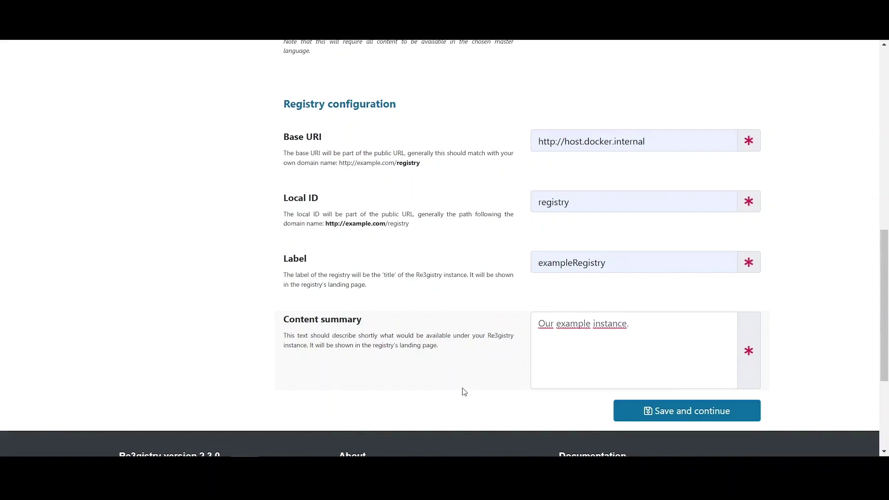
Save the registry configuration and start the installation from the summary
click(693, 419)
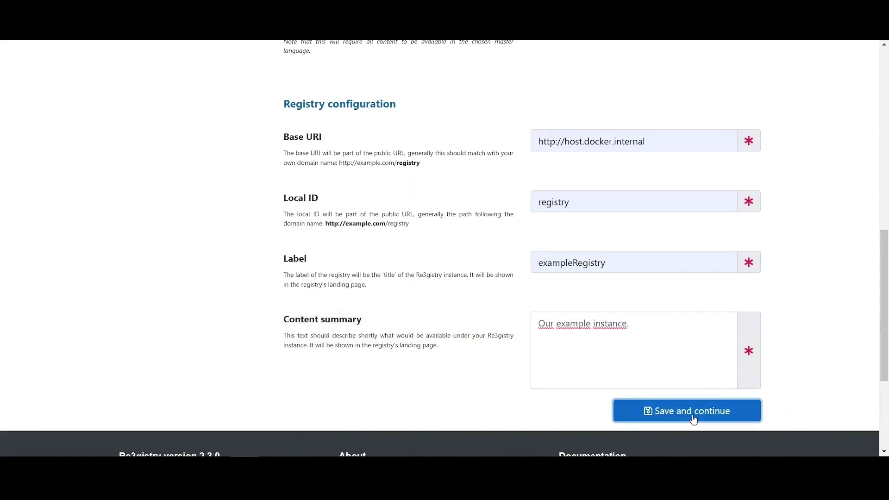
drag(884, 148, 884, 301)
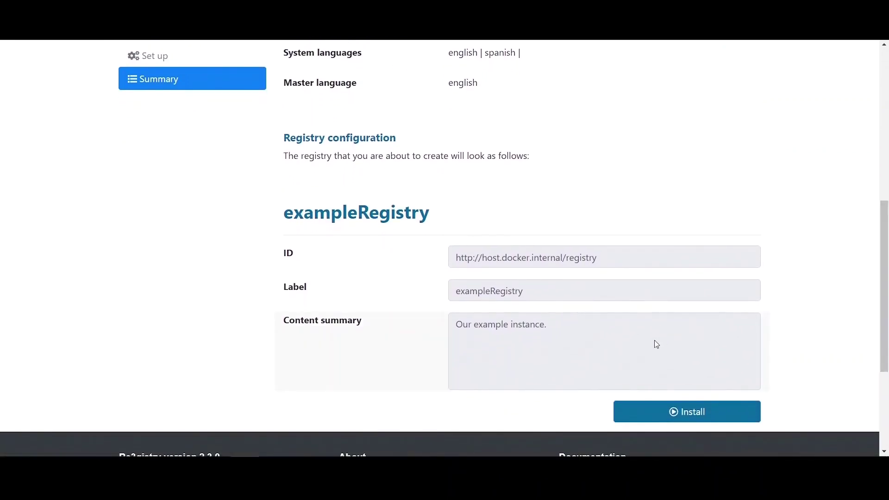
click(691, 420)
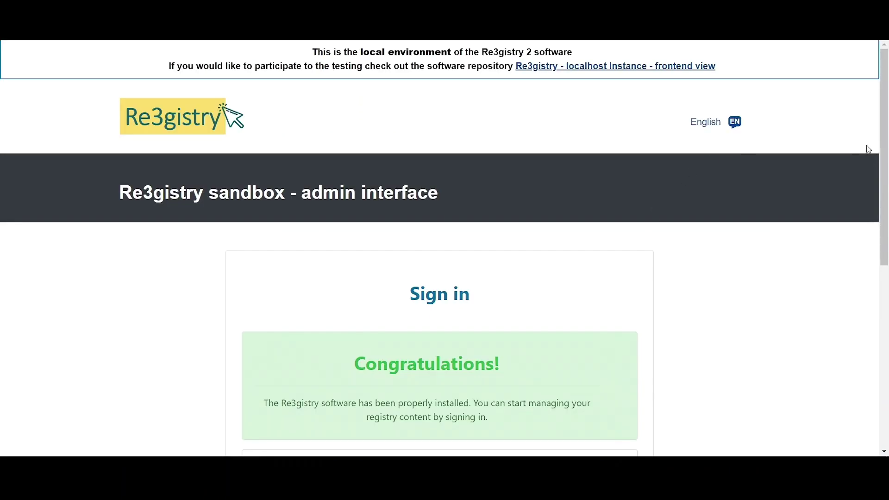
Continue from the setup wizard's welcome page to the registry manager credentials
drag(885, 155, 886, 230)
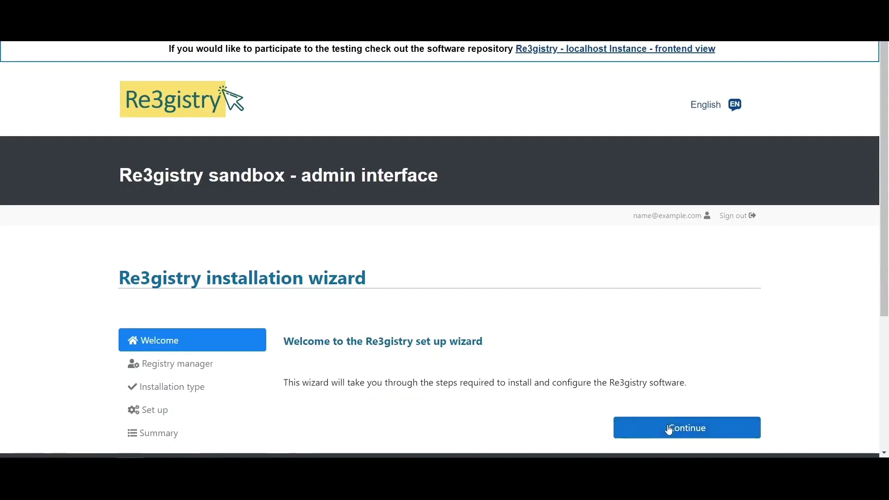
scroll(603, 326, down, 1)
click(687, 377)
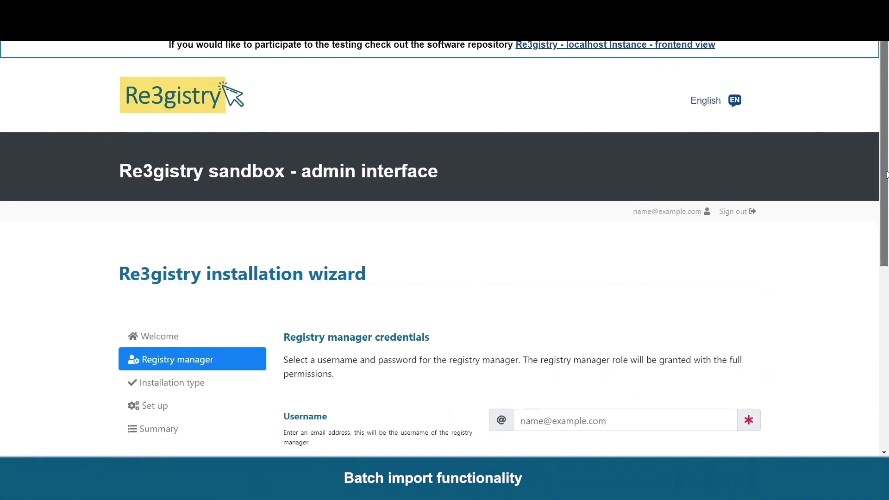
Fill in the registry manager's e-mail username, enter the password twice, and save to reach the installation type
scroll(615, 252, down, 3)
click(615, 252)
click(616, 279)
click(621, 312)
text(********)
key(Tab)
text(********)
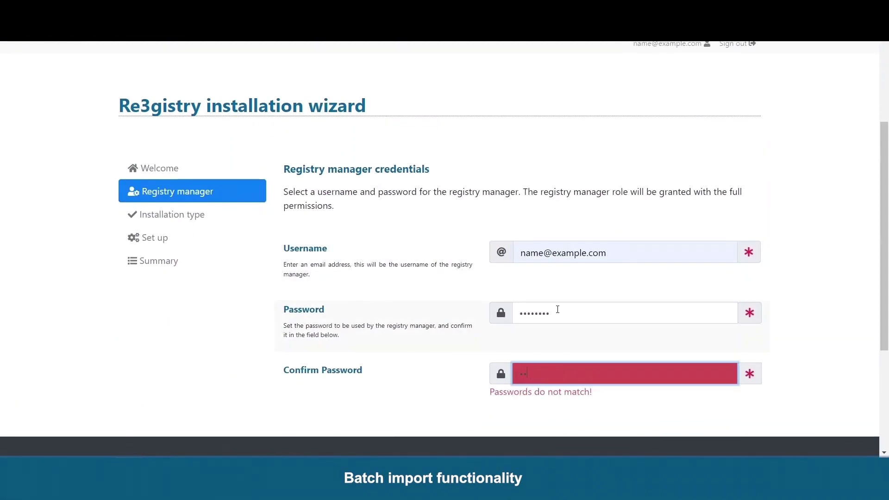
click(647, 437)
Choose Migration as the installation type and continue to the form for the existing database's details
click(543, 178)
click(778, 175)
scroll(446, 229, down, 5)
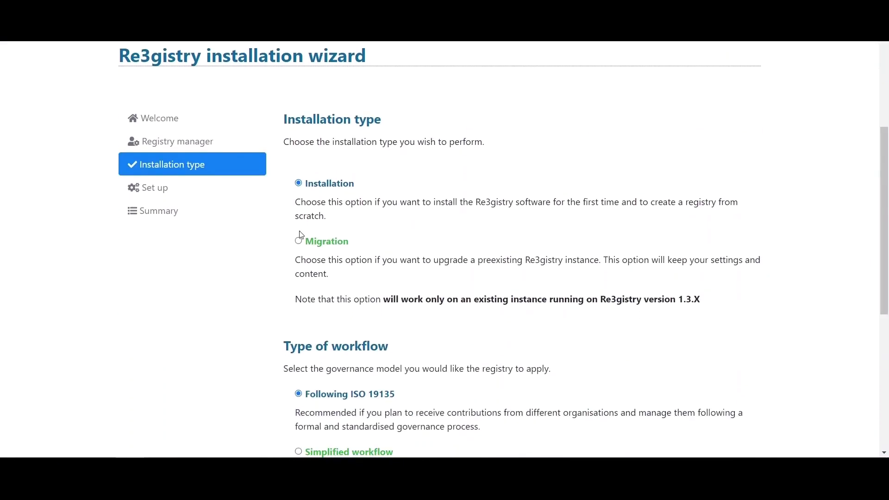
drag(295, 260, 697, 277)
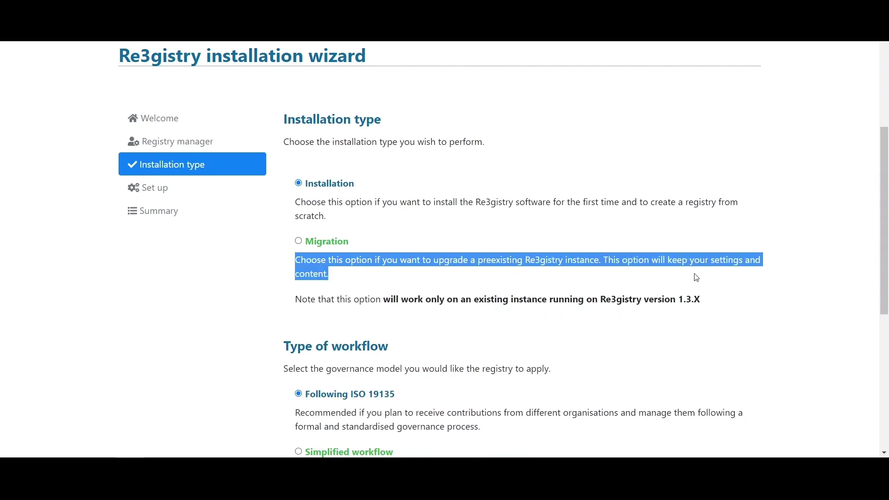
click(607, 283)
drag(885, 204, 885, 276)
click(668, 353)
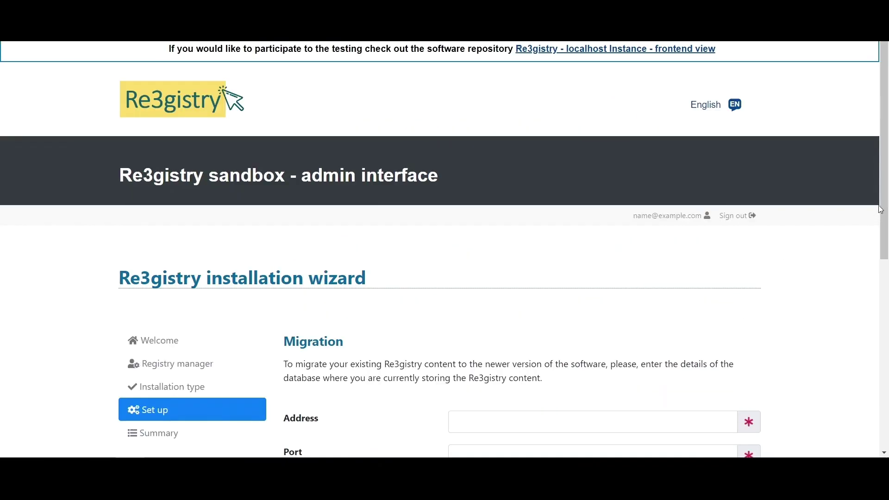
drag(881, 210, 879, 293)
drag(286, 185, 551, 198)
click(568, 204)
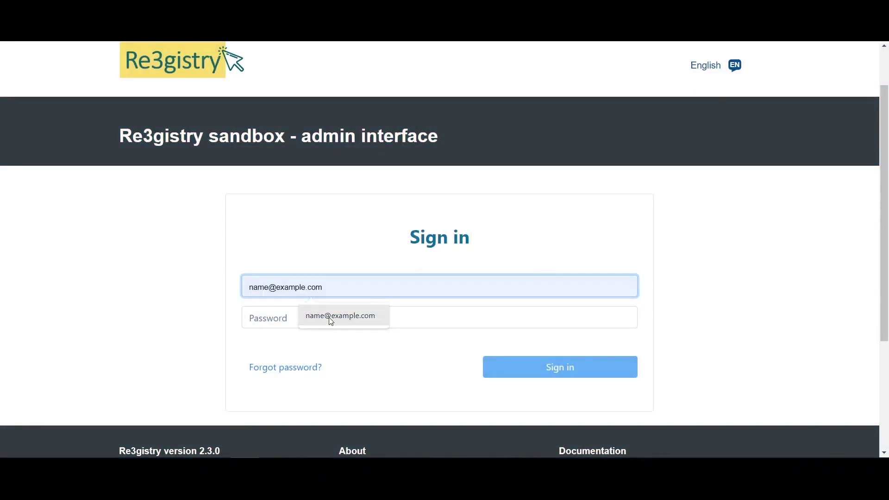
Sign in to the admin interface with the registry manager's e-mail and account password
click(329, 317)
click(293, 319)
text(********)
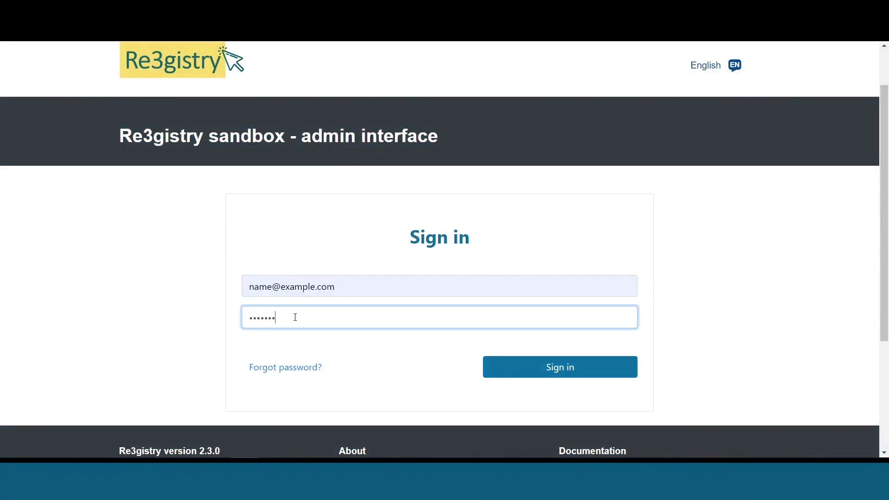
click(557, 376)
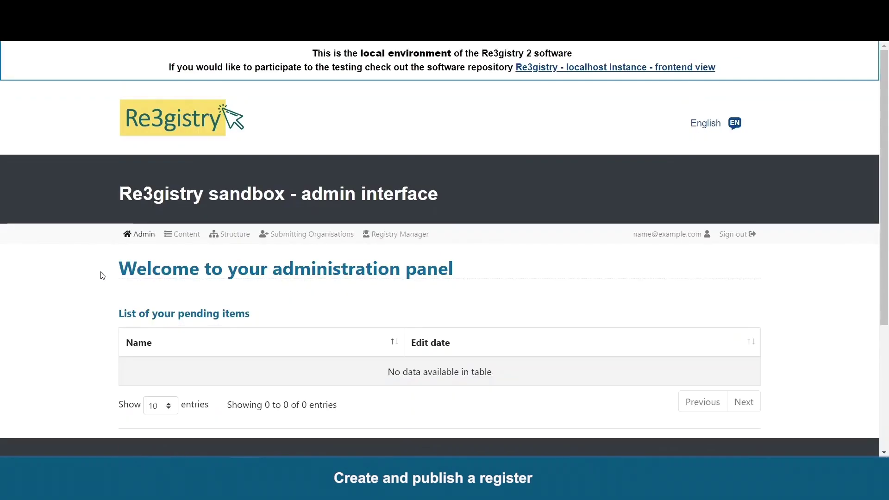
Open the content of exampleRegistry and start adding a new register
click(187, 240)
drag(885, 142, 879, 263)
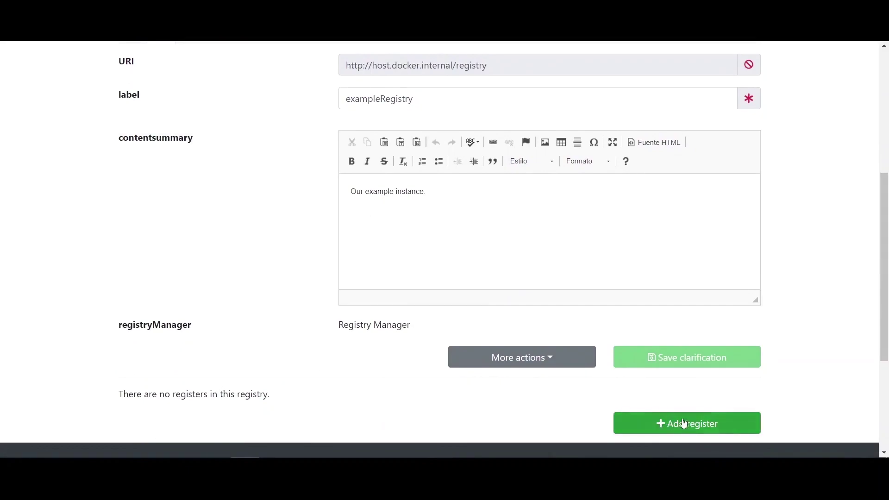
click(731, 429)
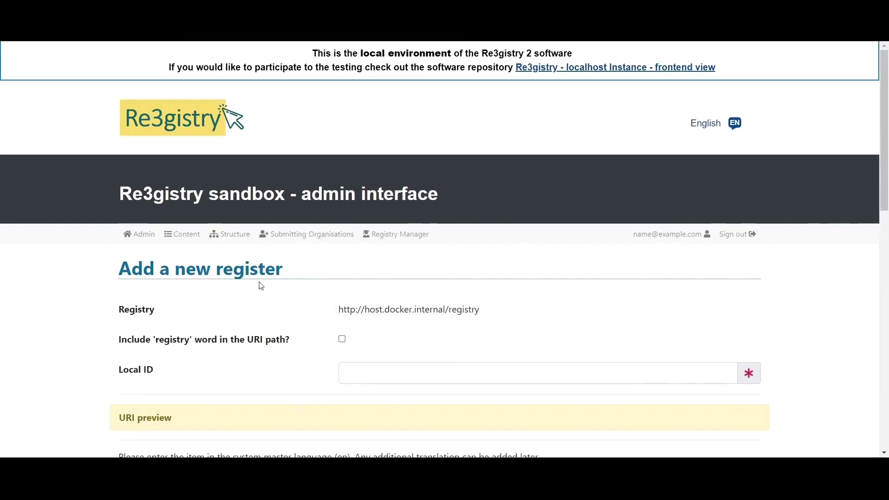
Set the new register's Local ID to exampleRegister
drag(885, 150, 798, 218)
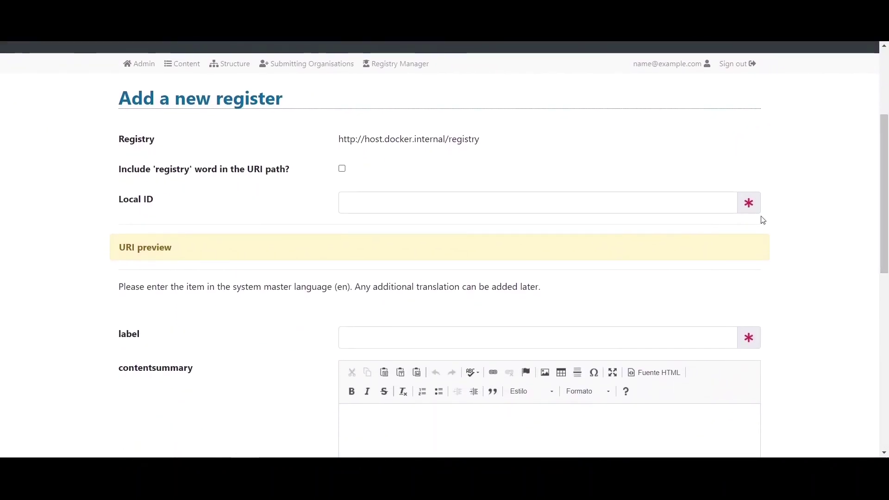
click(363, 202)
text(e)
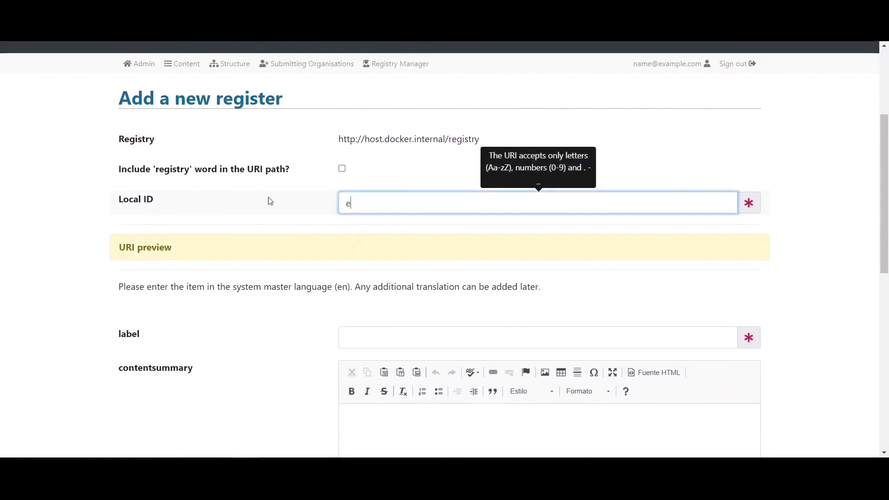
text(xampleRegister)
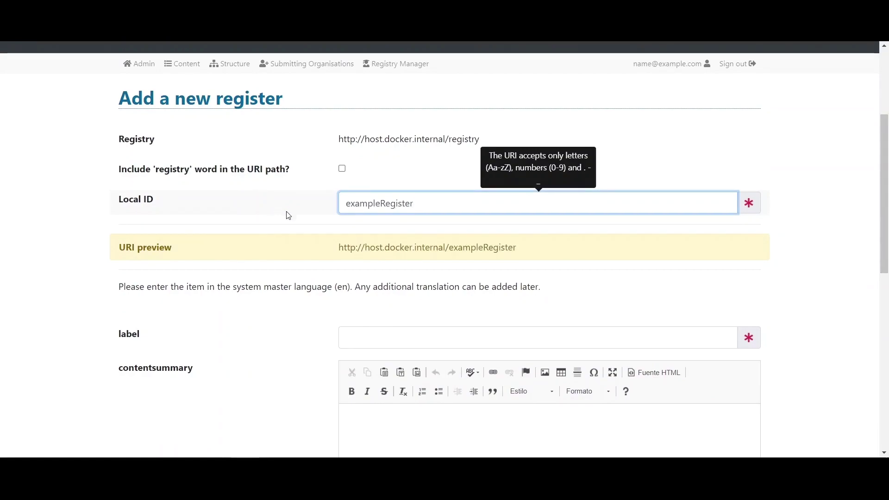
Label the new register "Example Register" and enter "Our Register." as its content summary
click(288, 216)
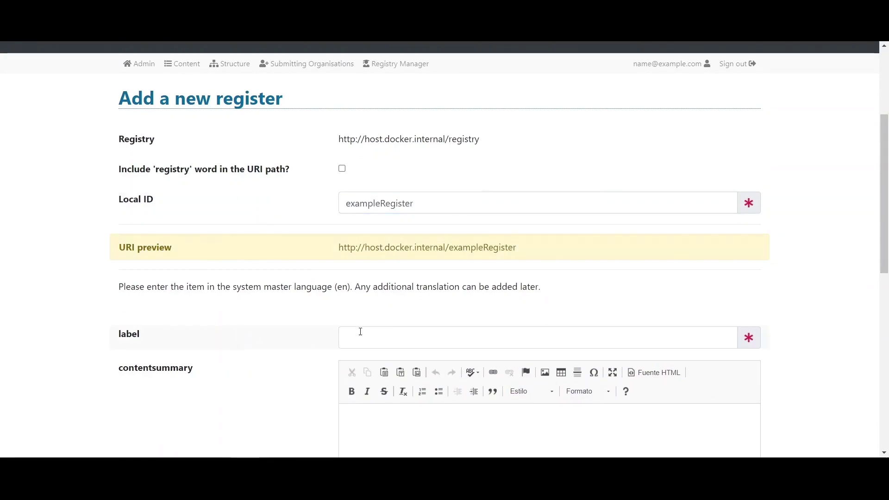
click(385, 335)
click(419, 370)
scroll(883, 209, down, 3)
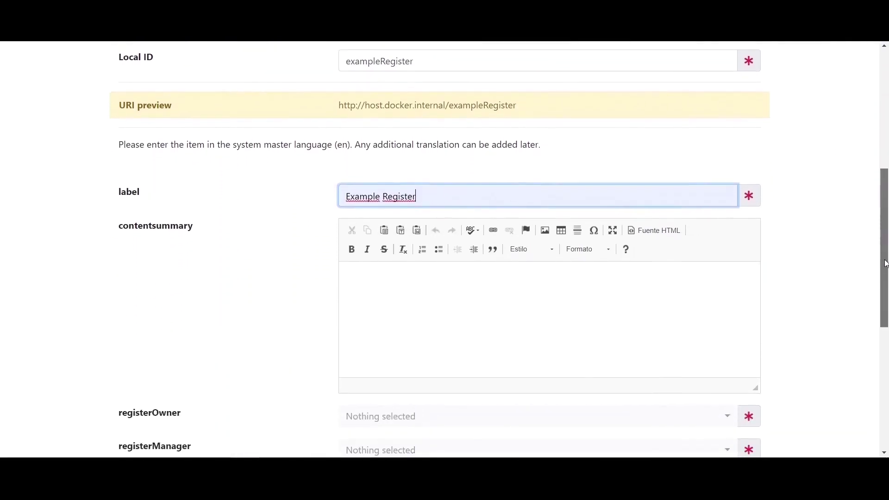
click(445, 326)
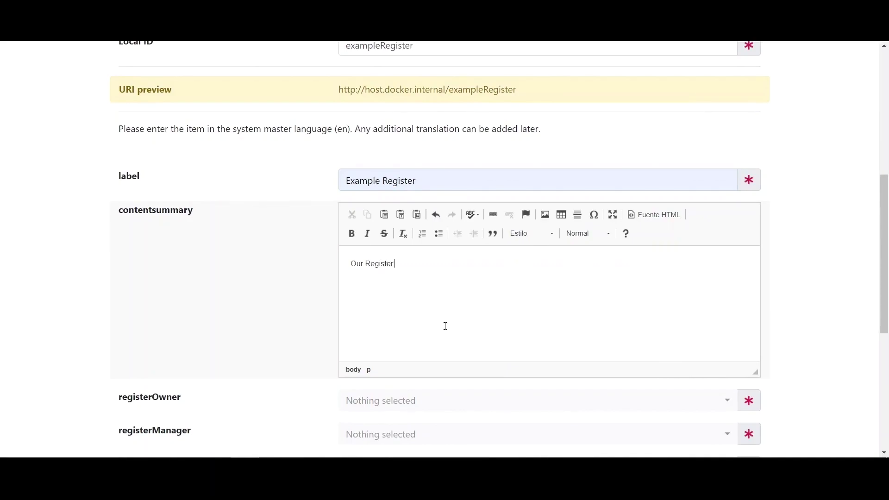
Assign Register Owner as registerOwner, Register Manager as registerManager and Control Body as controlBody for the new register
drag(886, 280, 886, 323)
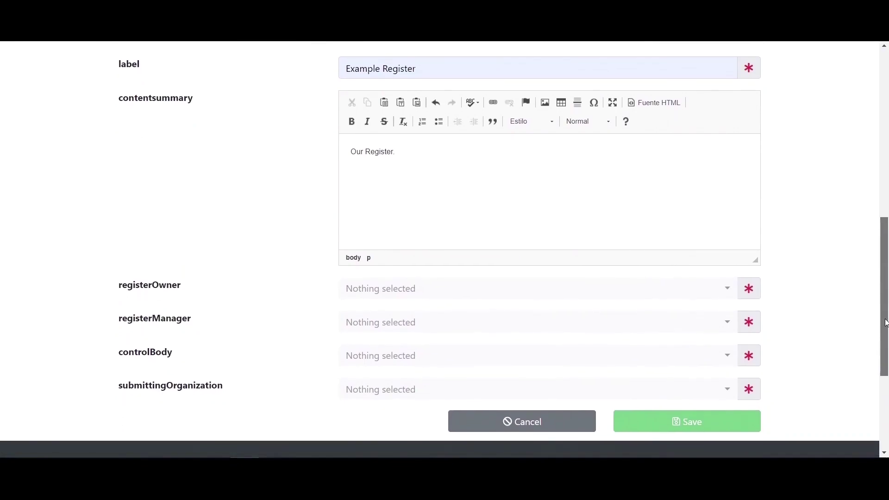
click(402, 292)
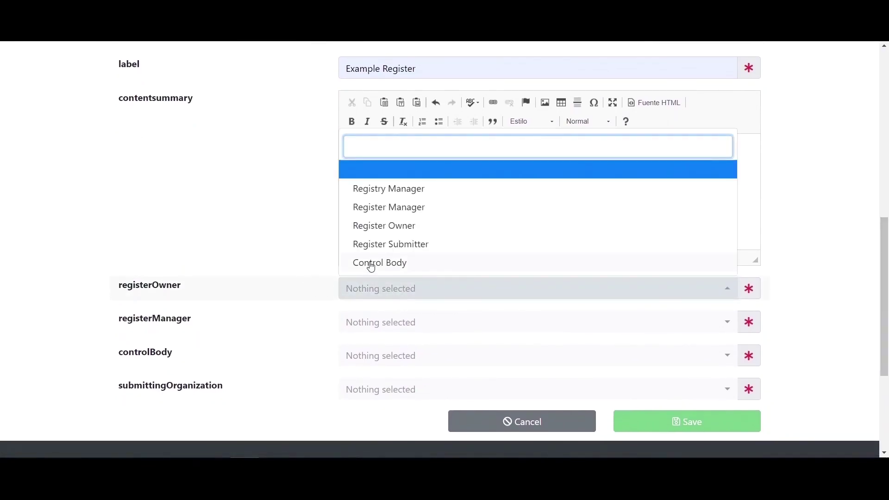
click(394, 232)
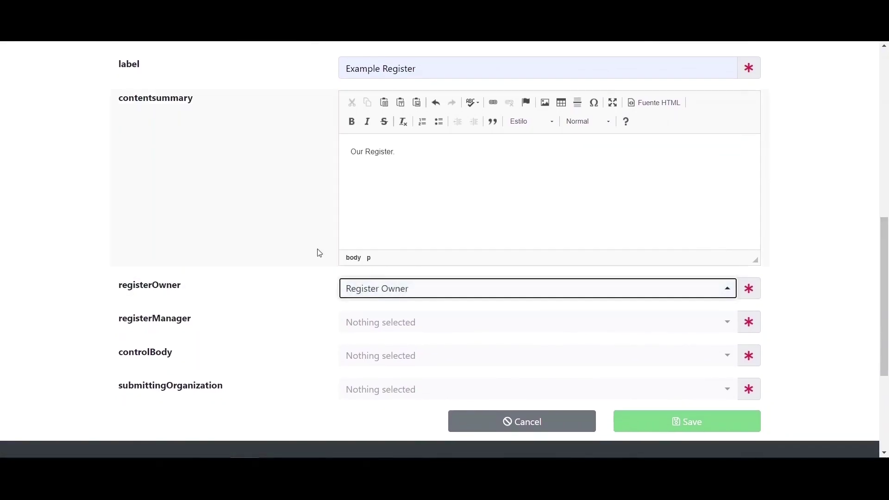
click(373, 324)
click(367, 240)
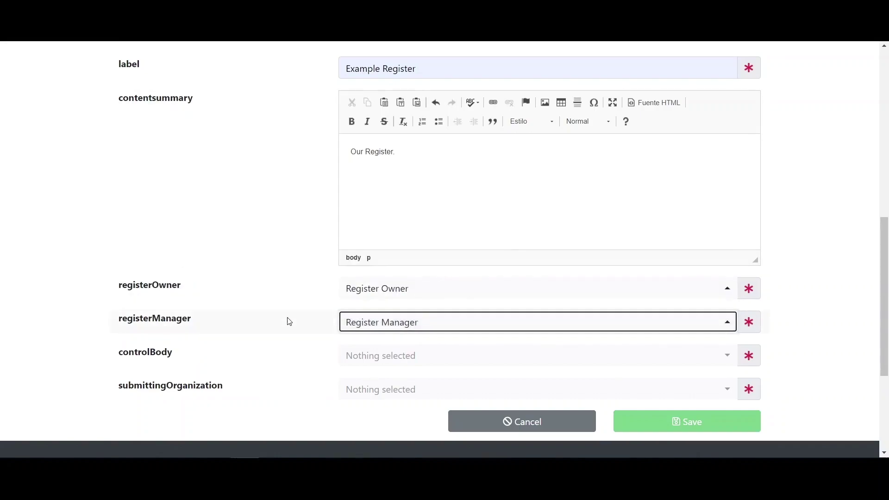
click(393, 353)
click(389, 330)
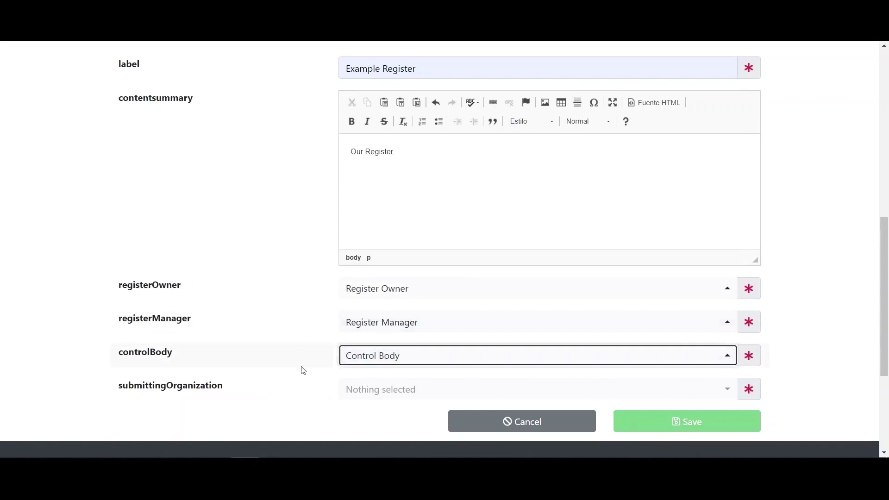
Set the submittingOrganization to Control Body, Register Submitter, Register Owner, Register Manager and Registry Manager
click(389, 390)
click(369, 363)
click(414, 343)
click(415, 327)
click(416, 310)
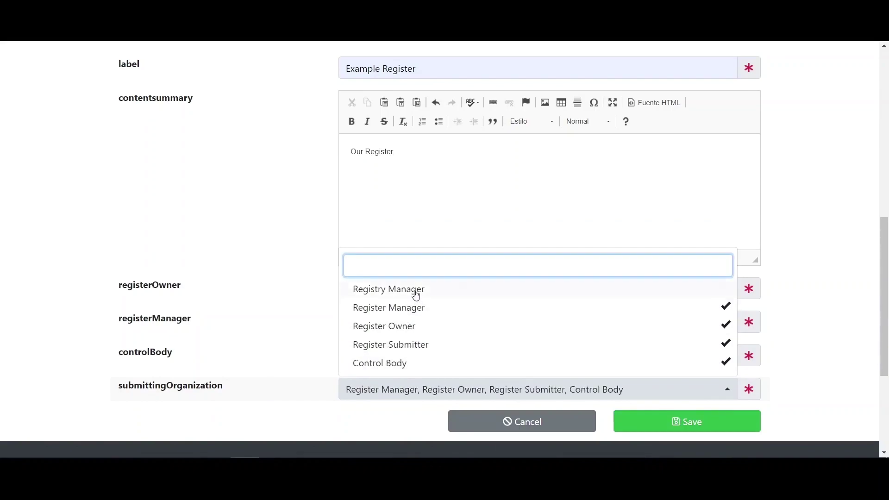
click(414, 291)
click(397, 395)
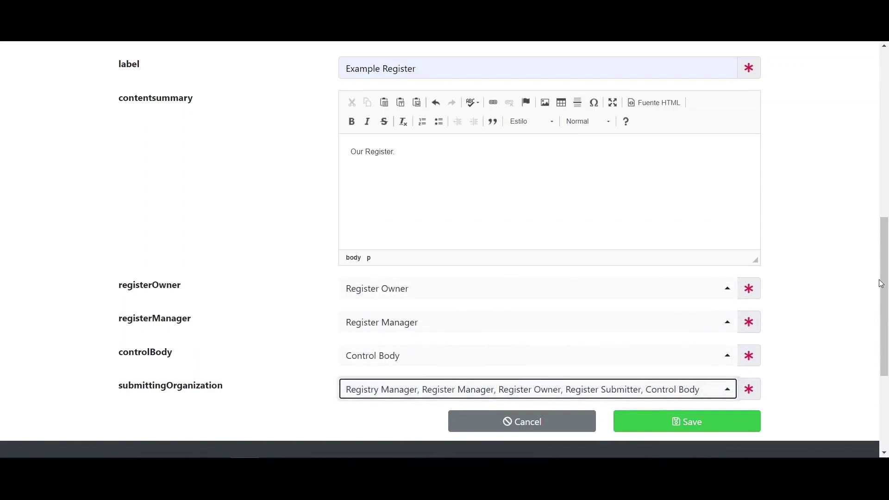
Save the new register and check its entry among the registry's newly proposed items
scroll(880, 284, down, 1)
click(830, 331)
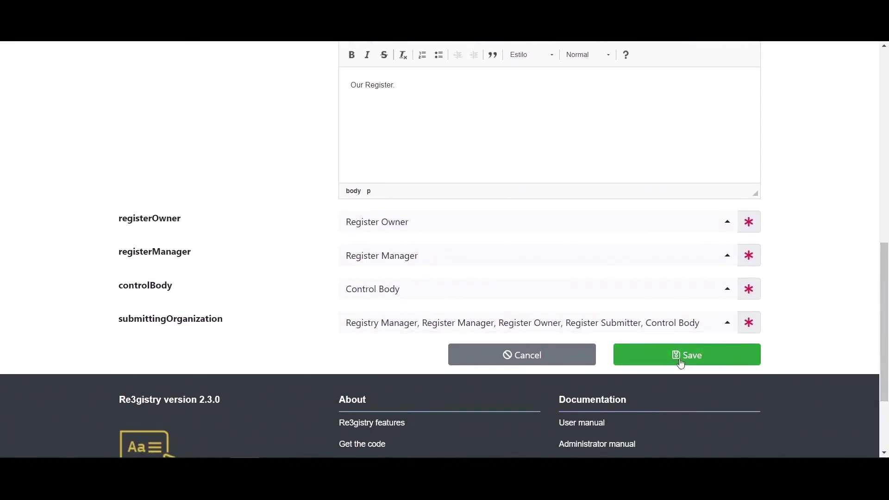
click(711, 365)
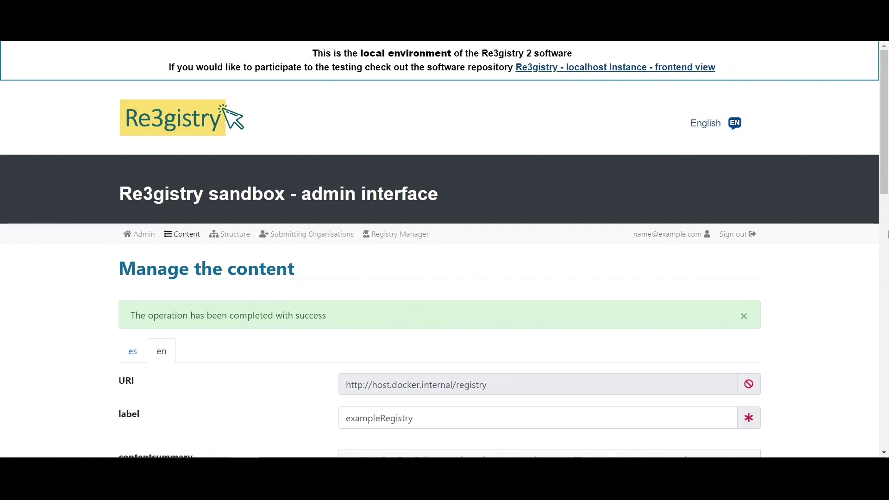
scroll(886, 197, down, 1)
scroll(885, 197, down, 2)
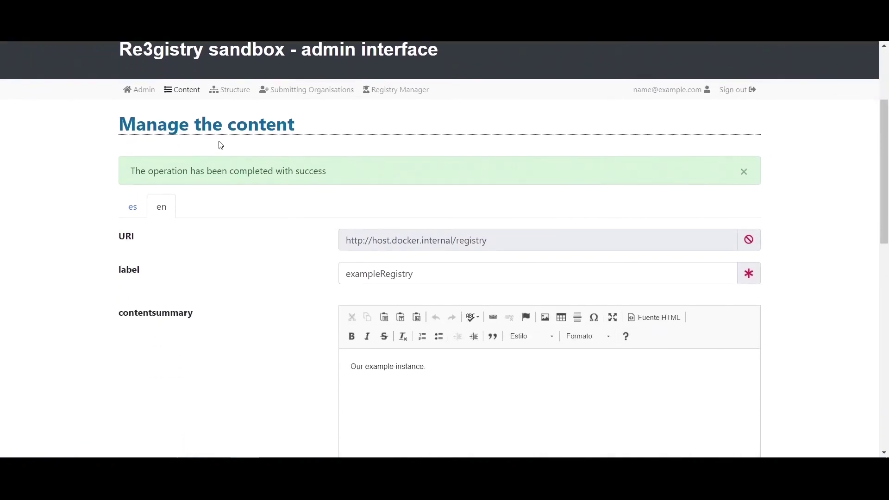
drag(885, 182, 887, 277)
scroll(45, 315, down, 3)
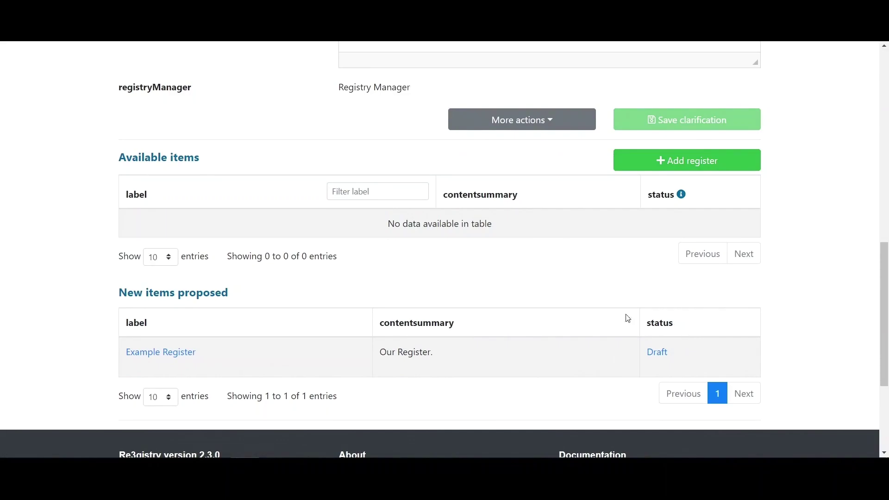
Review the action on exampleRegistry in the Registry Manager dashboard and publish it
drag(885, 357, 484, 189)
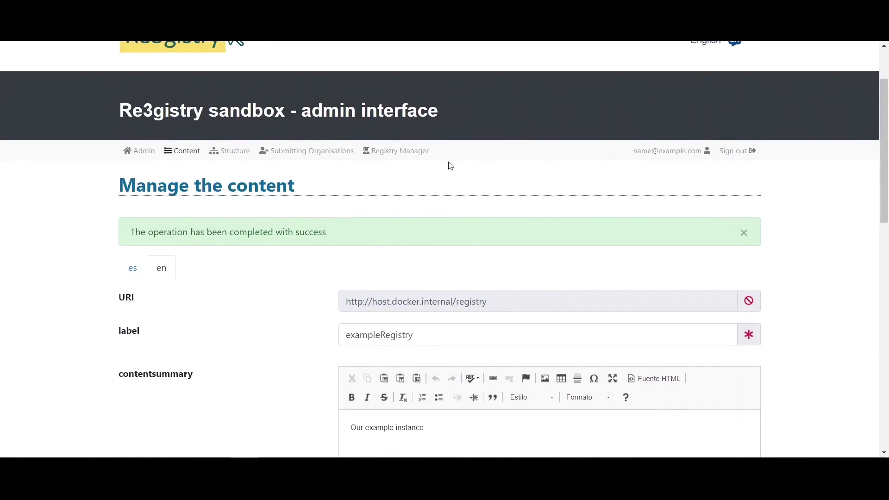
click(393, 151)
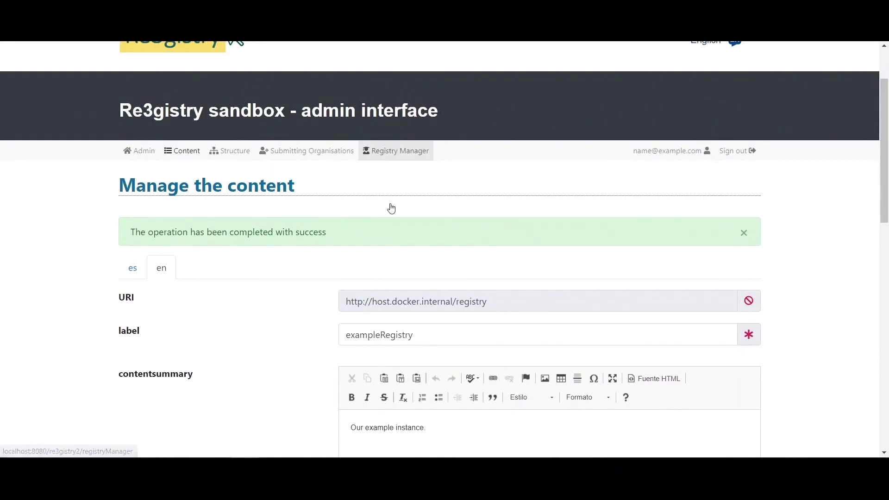
scroll(104, 272, down, 2)
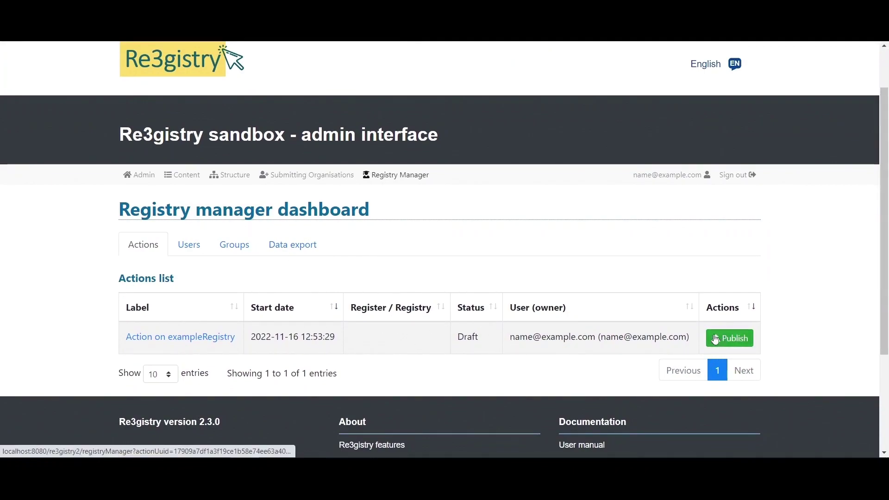
click(151, 343)
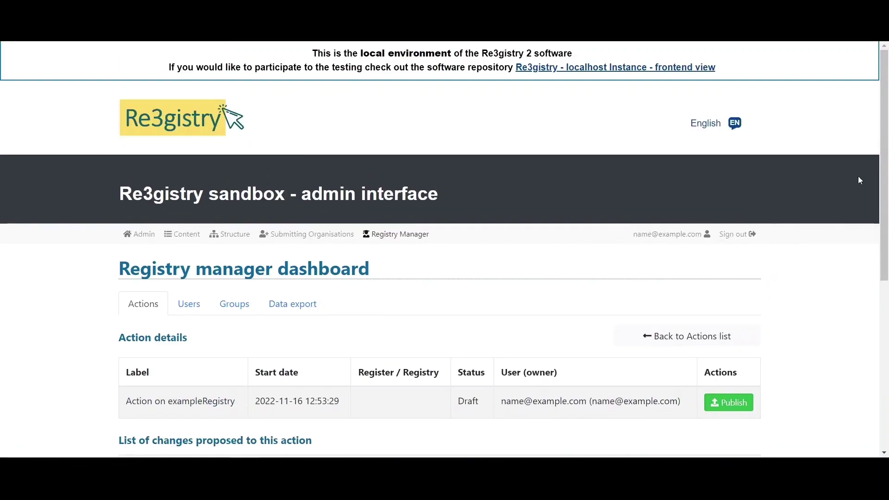
scroll(885, 235, down, 3)
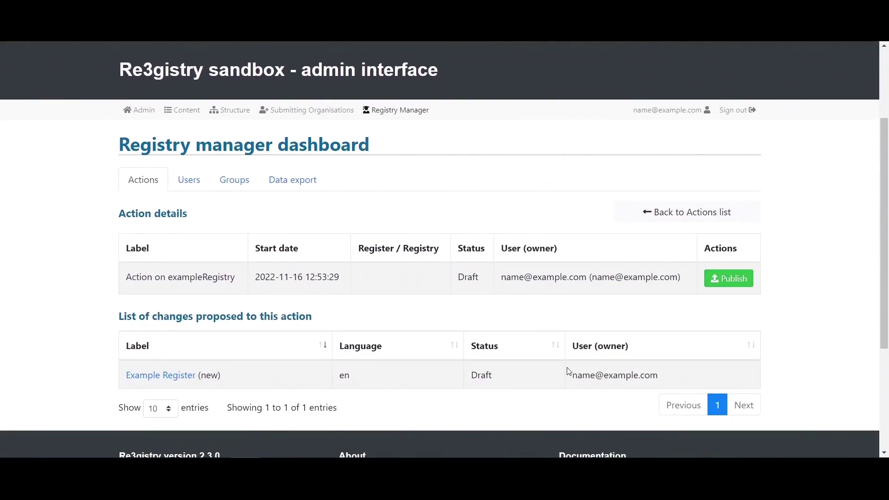
click(728, 279)
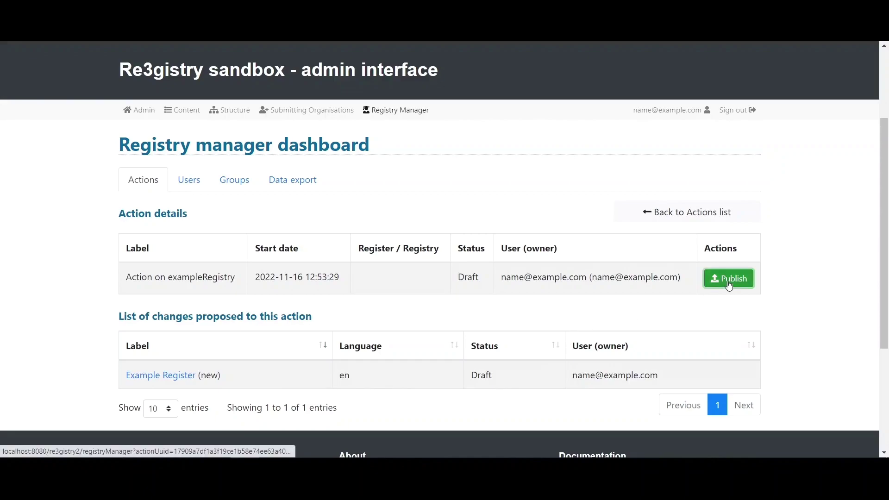
click(627, 291)
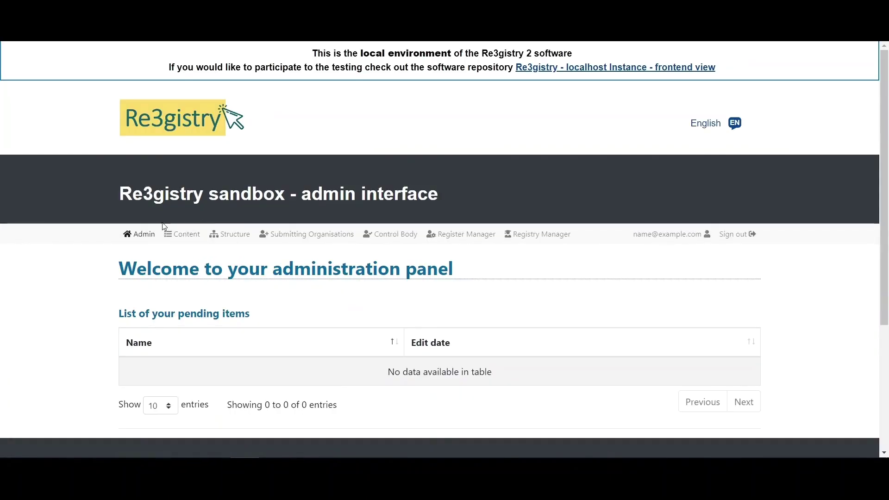
Check the published register among the available items in the registry's content
click(187, 256)
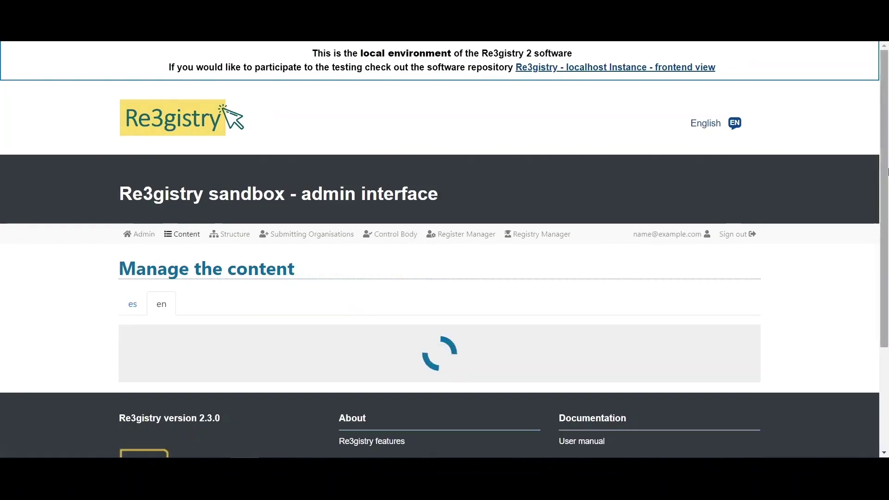
drag(886, 163, 886, 323)
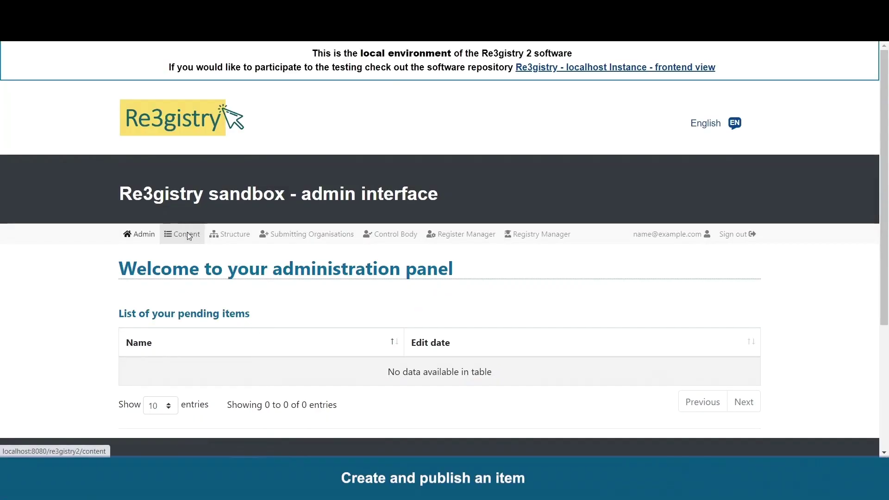
Open Example Register from the registry's content and start adding a new item to it
click(183, 234)
drag(886, 186, 886, 325)
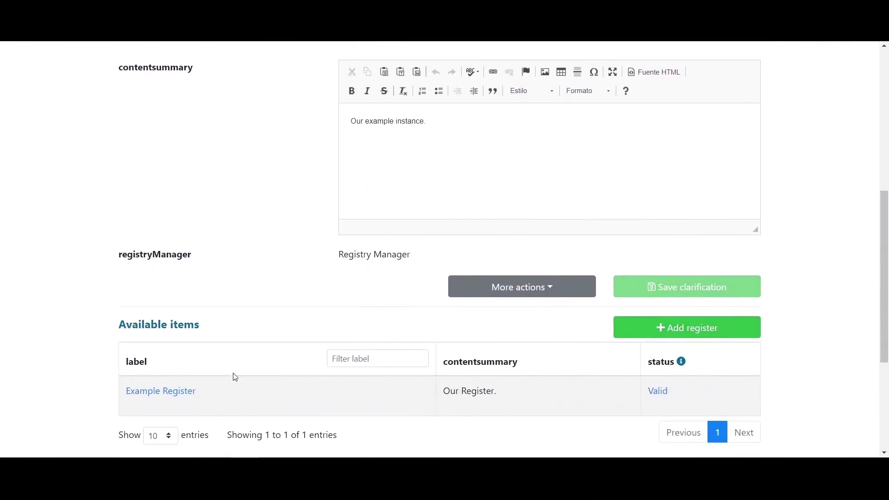
click(153, 391)
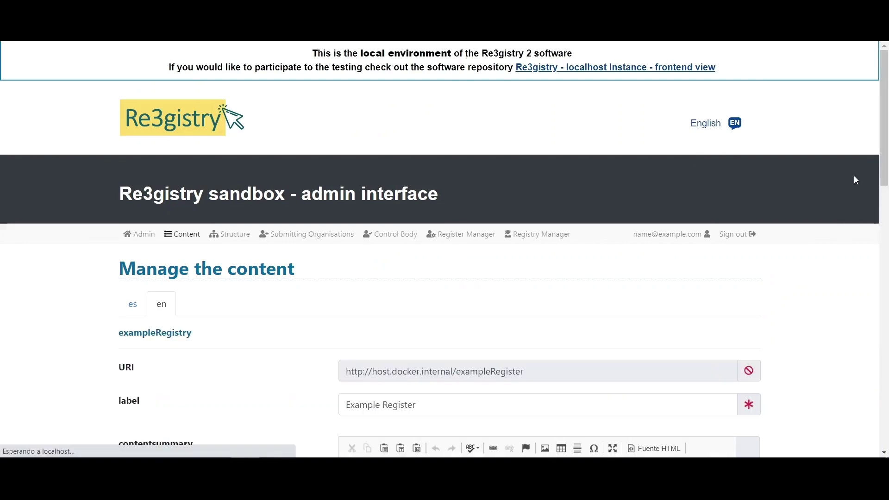
drag(886, 131, 873, 341)
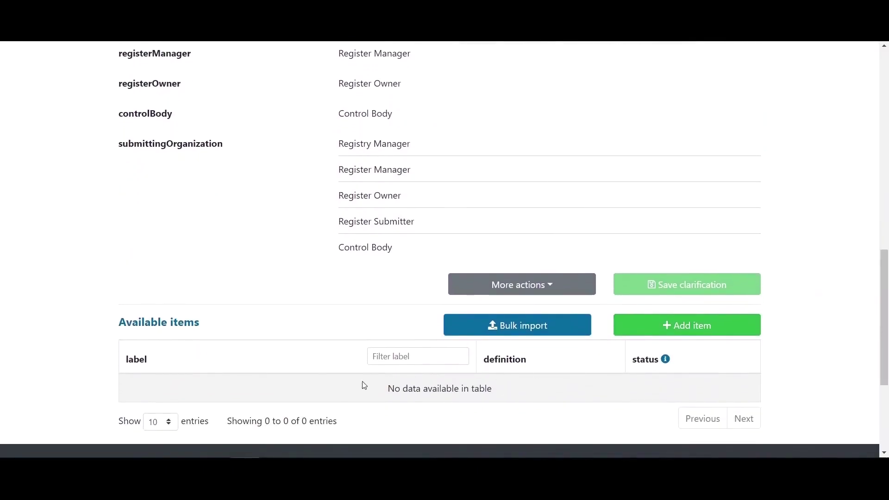
click(686, 325)
Fill in the new item with URI ending exampleItem, label "Example Item" and definition "Our example item."
drag(885, 190, 888, 282)
click(635, 174)
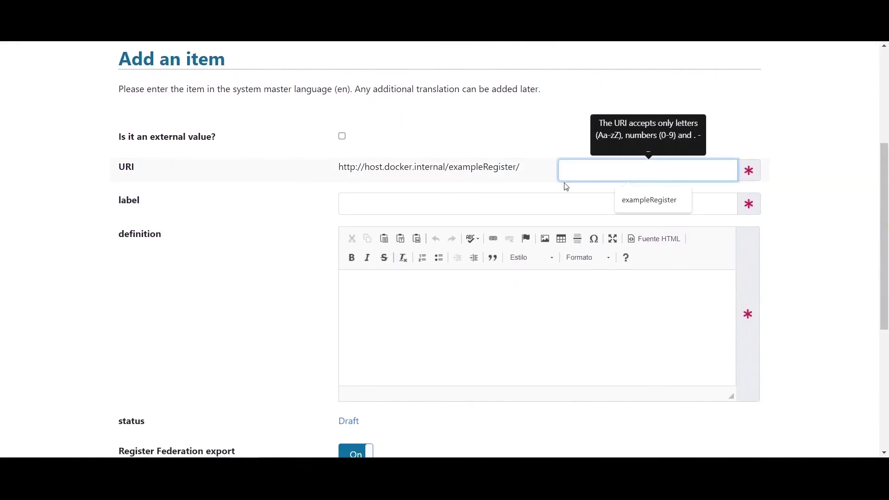
text(exampleItem)
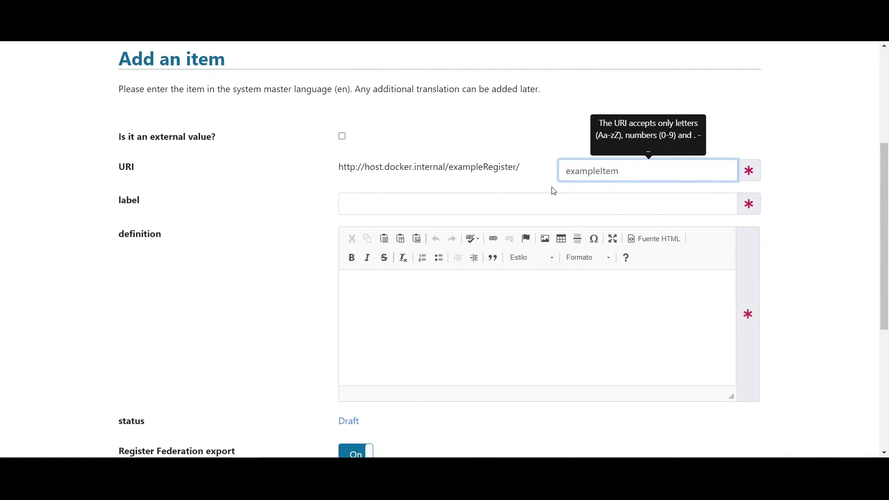
click(469, 199)
text(E)
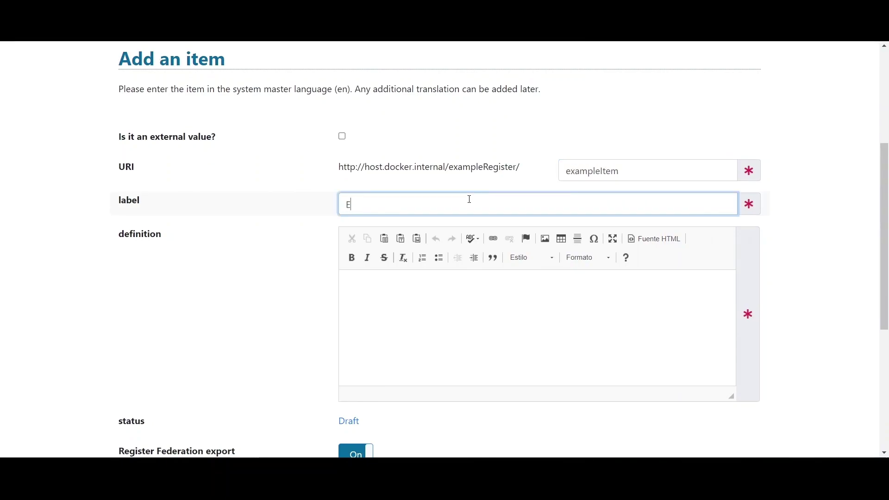
text(xample Item)
click(443, 296)
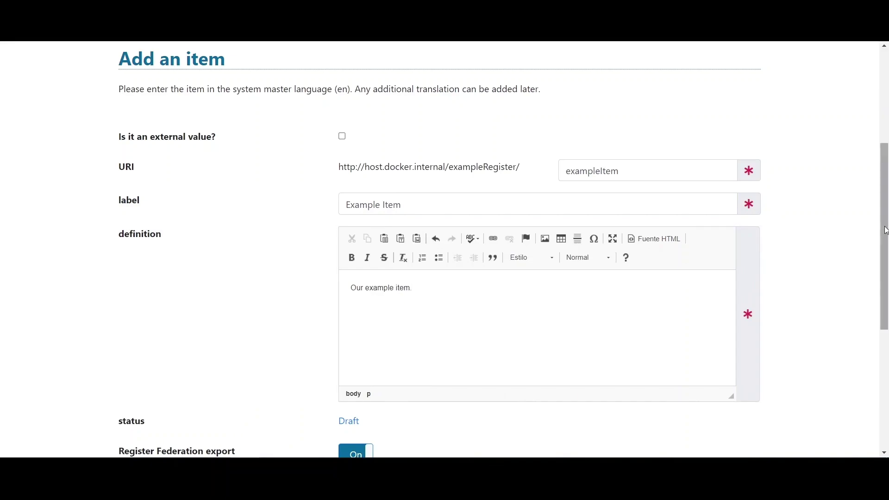
Save the new item and check its entry among the register's newly proposed items
scroll(866, 240, down, 3)
click(696, 376)
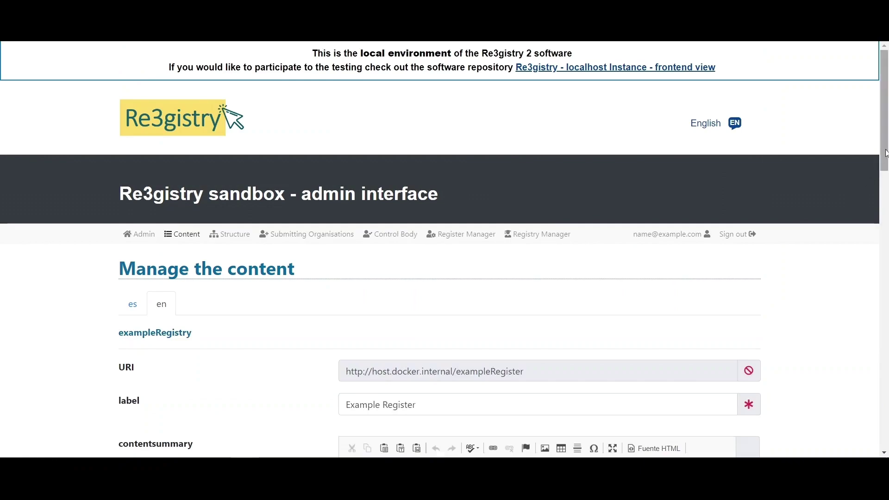
drag(885, 125, 882, 345)
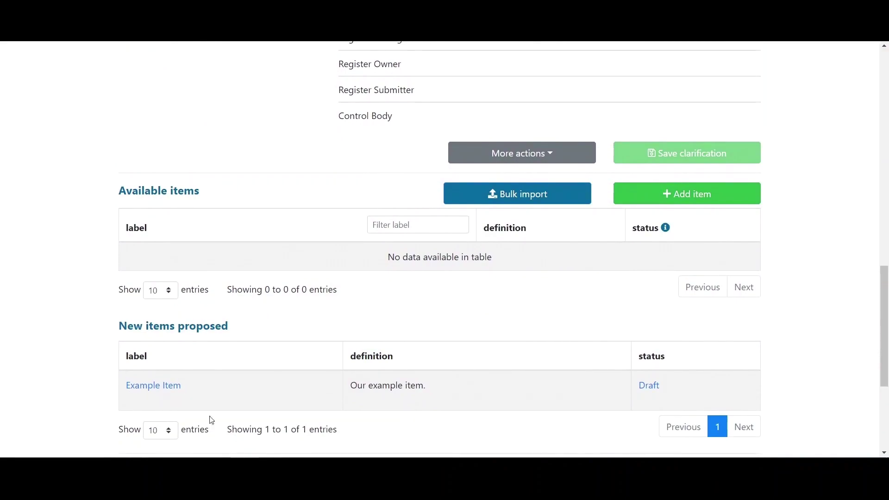
Submit the draft action on Example Register to the control body with the change log "Our change log." and check its proposed changes
drag(881, 331, 879, 123)
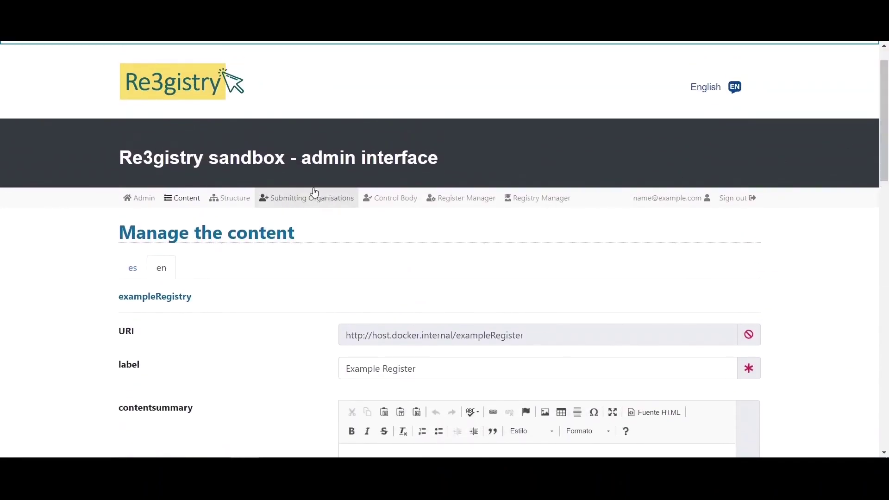
click(310, 205)
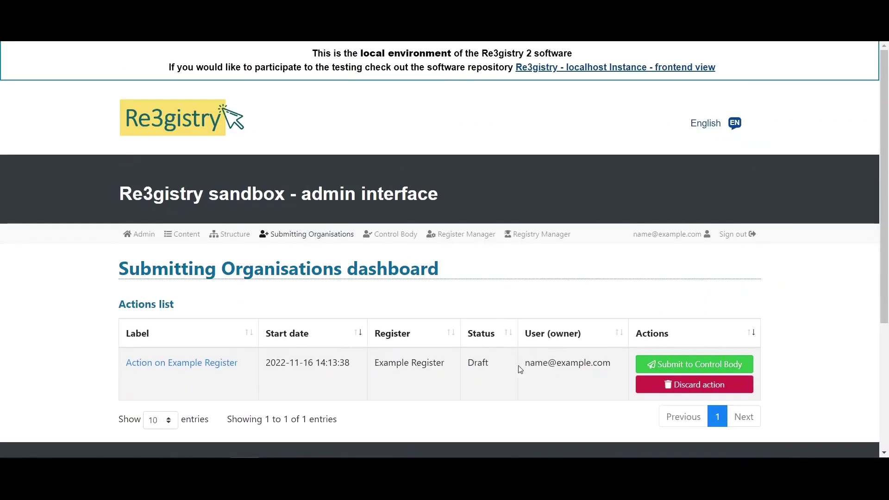
click(686, 365)
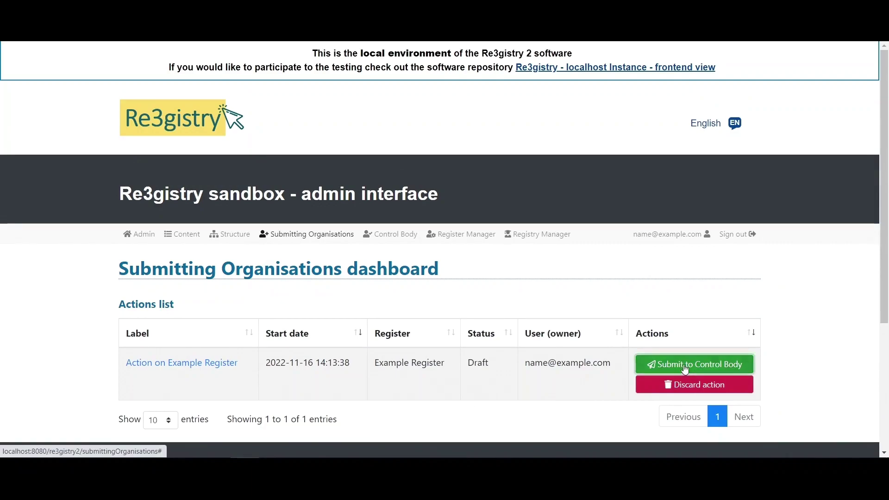
click(405, 263)
text(Our change log.)
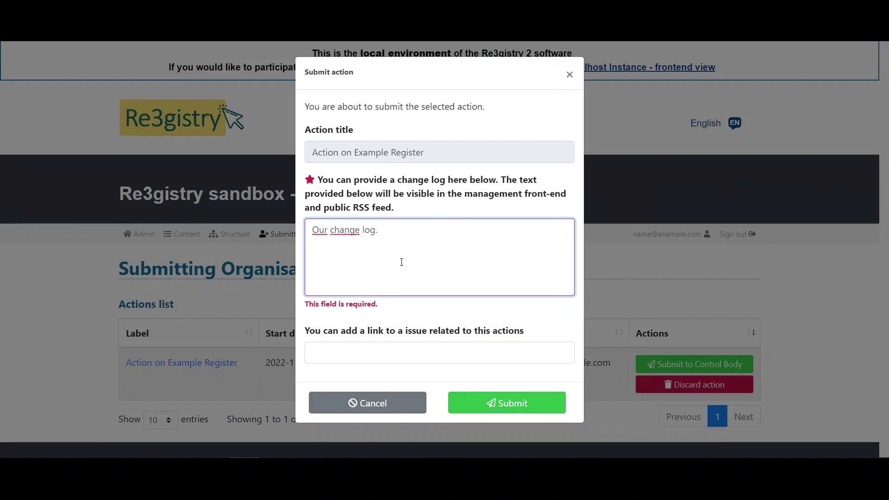
click(522, 405)
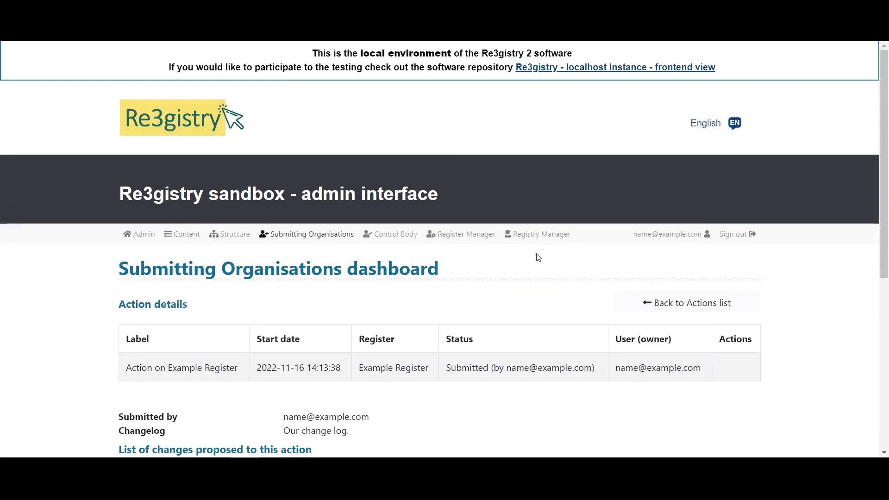
drag(886, 126, 886, 191)
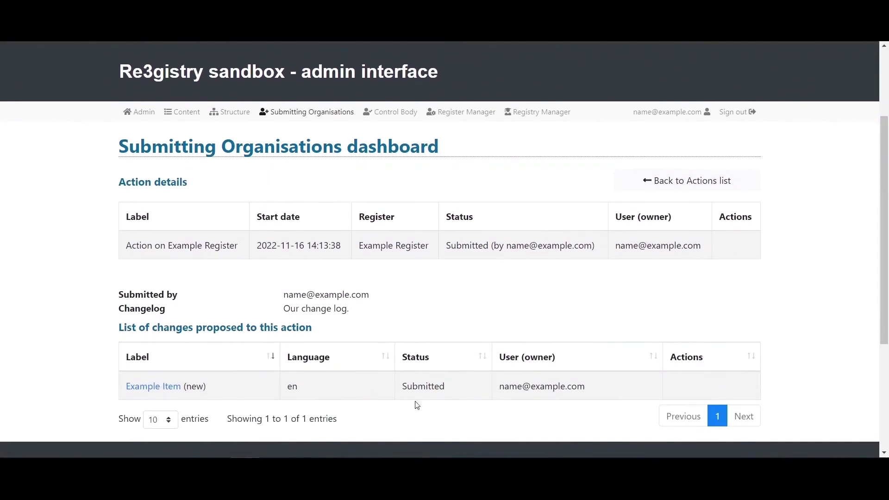
Approve the submitted action on Example Register as the control body and check the status of its proposed changes
click(391, 116)
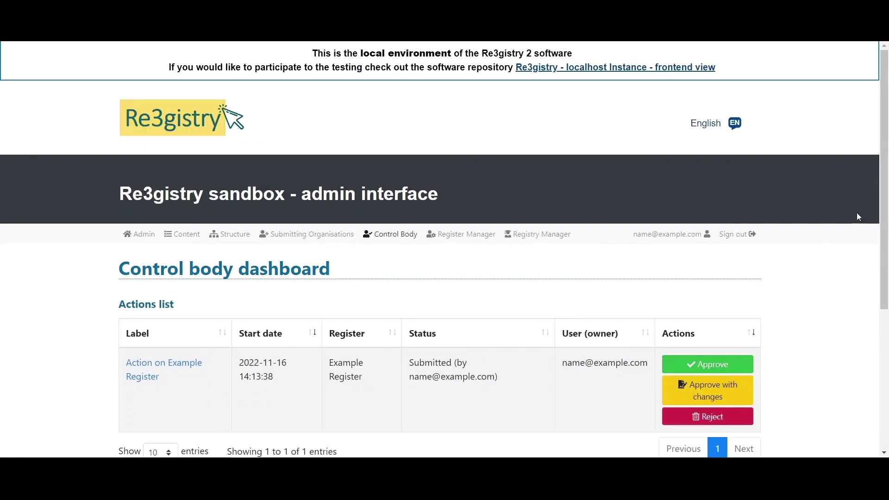
scroll(834, 223, down, 1)
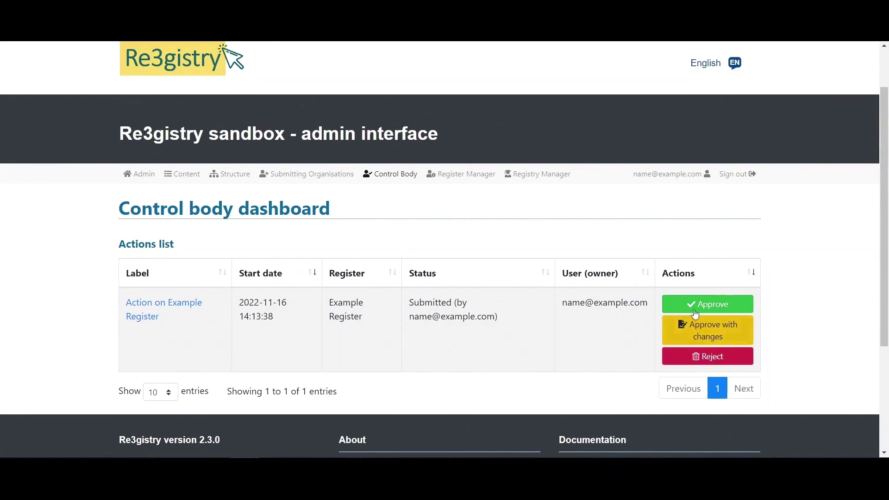
click(711, 308)
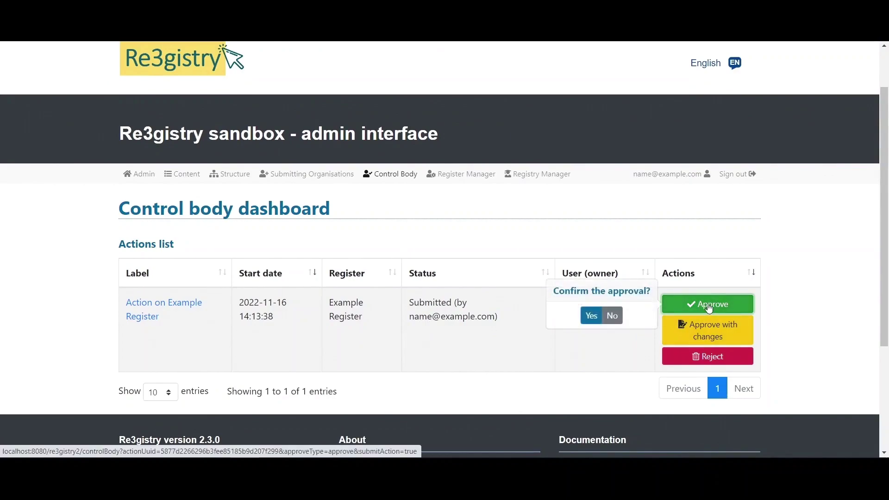
click(590, 318)
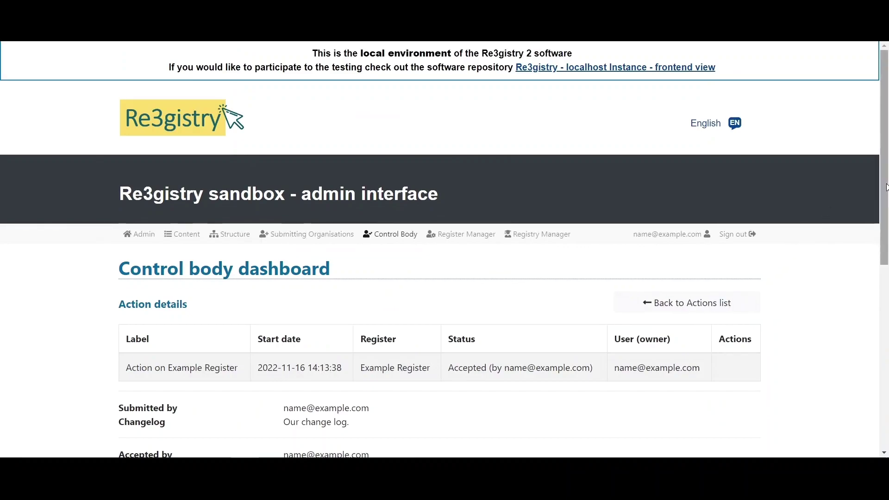
scroll(602, 263, down, 4)
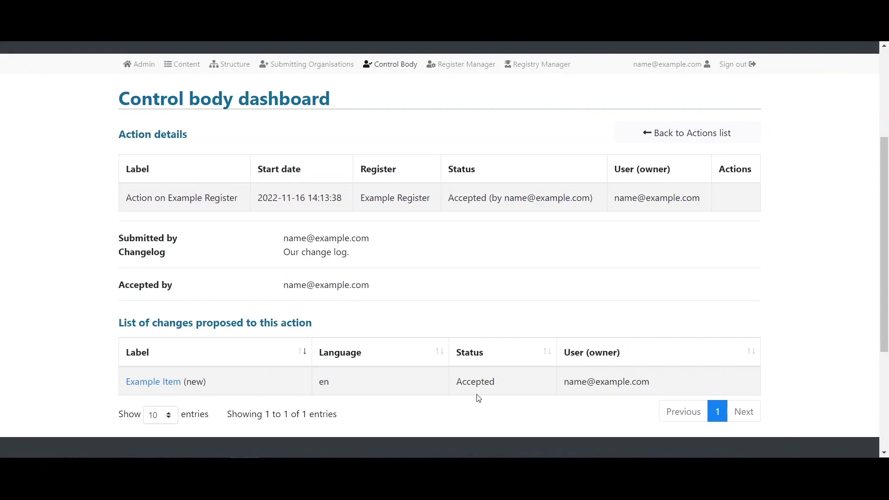
Publish the accepted action on Example Register as the register manager and check the status of Example Item
scroll(886, 284, up, 1)
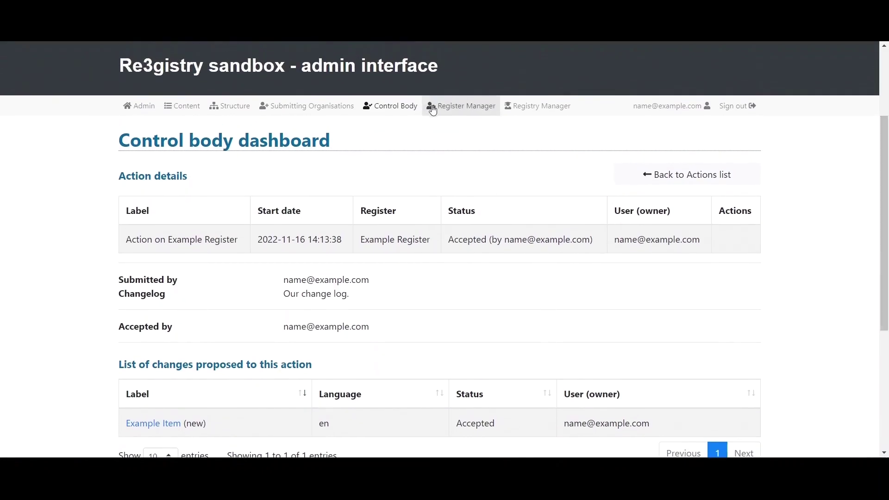
click(429, 120)
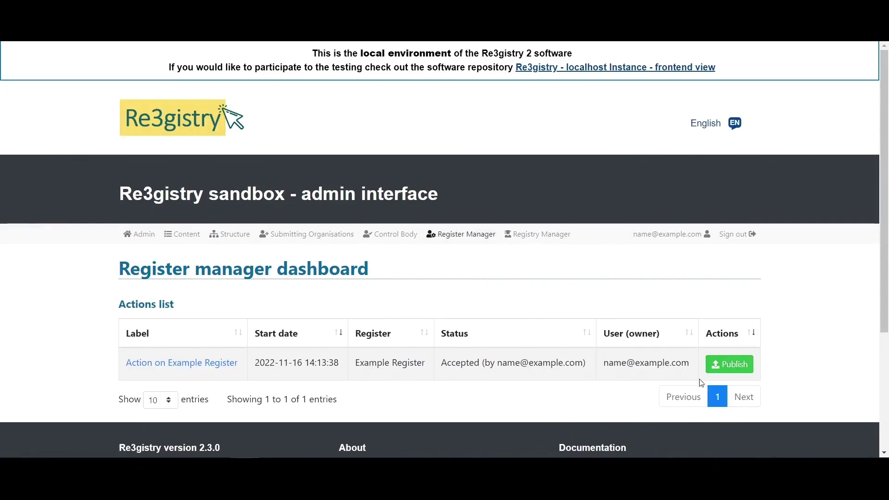
click(731, 366)
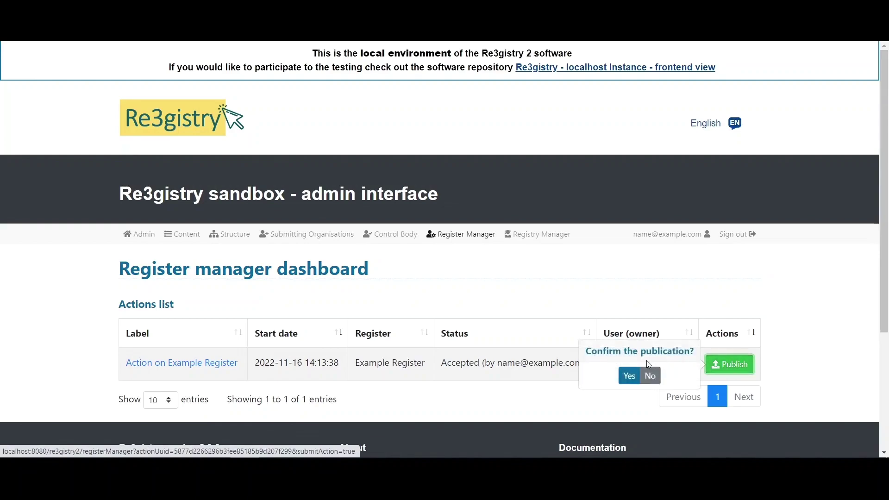
click(630, 377)
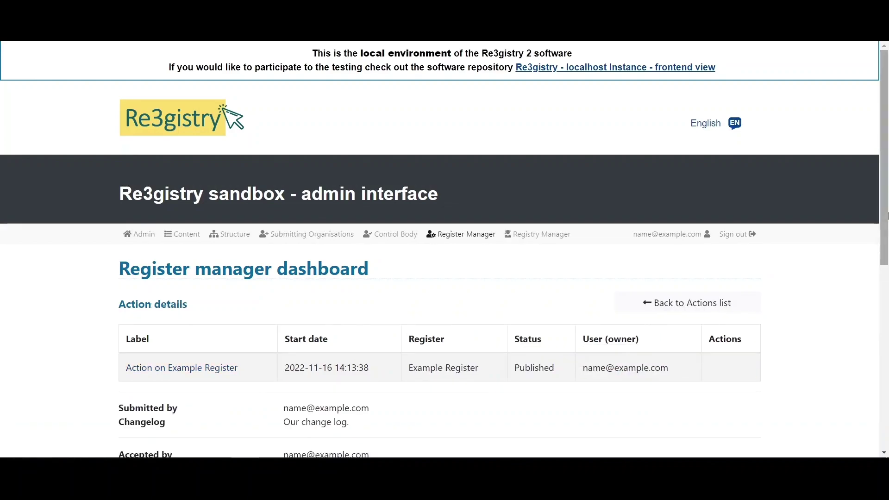
drag(885, 203, 886, 267)
scroll(886, 268, down, 2)
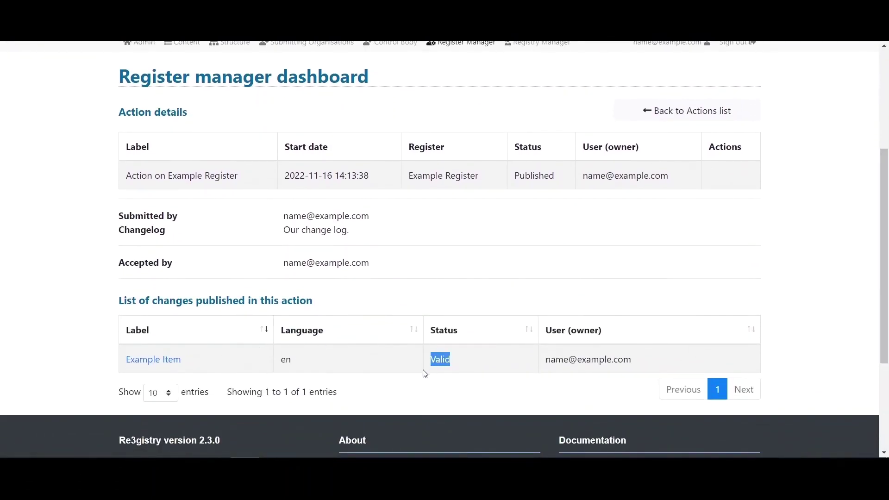
Open Example Register from the registry's content and check Example Item among its available items
scroll(885, 273, up, 2)
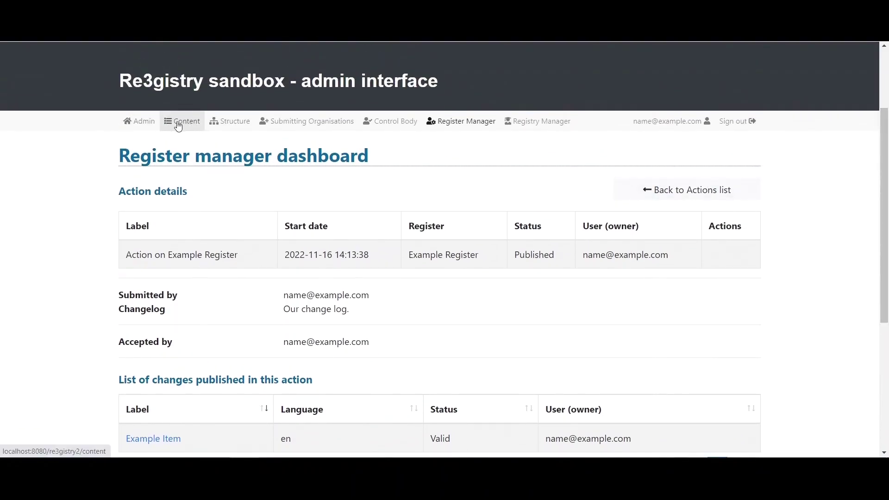
click(179, 127)
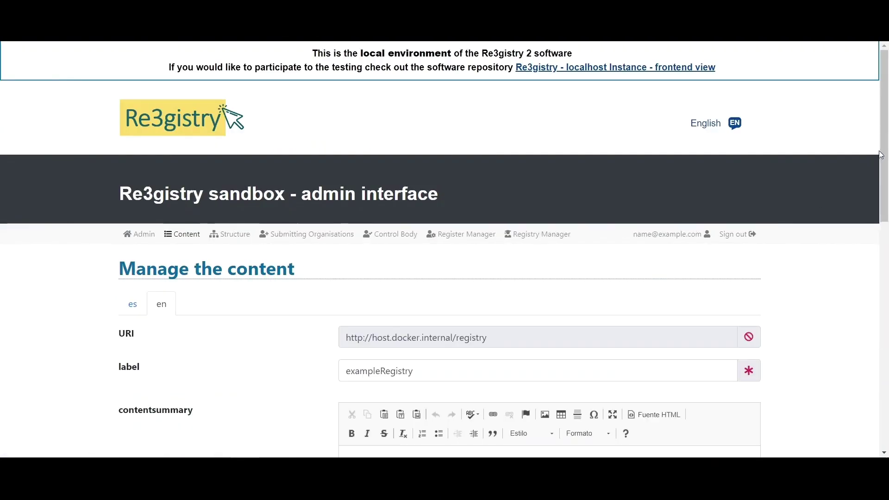
scroll(886, 158, down, 1)
drag(887, 157, 887, 301)
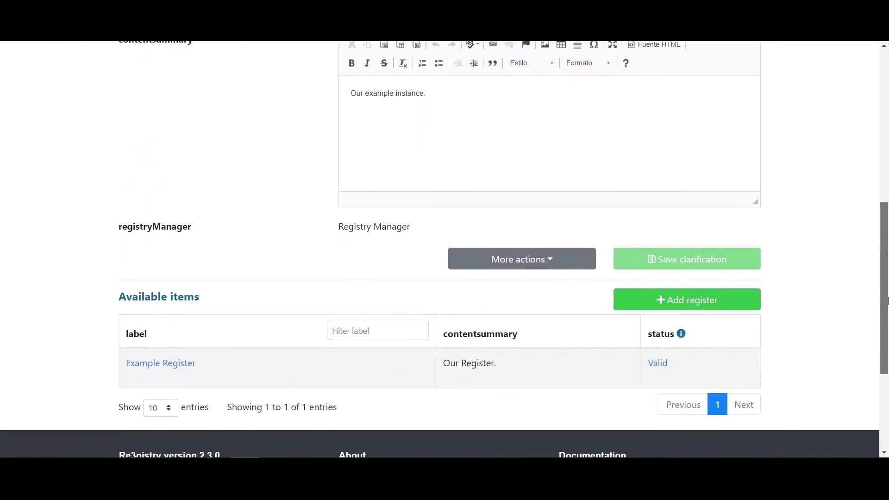
click(168, 367)
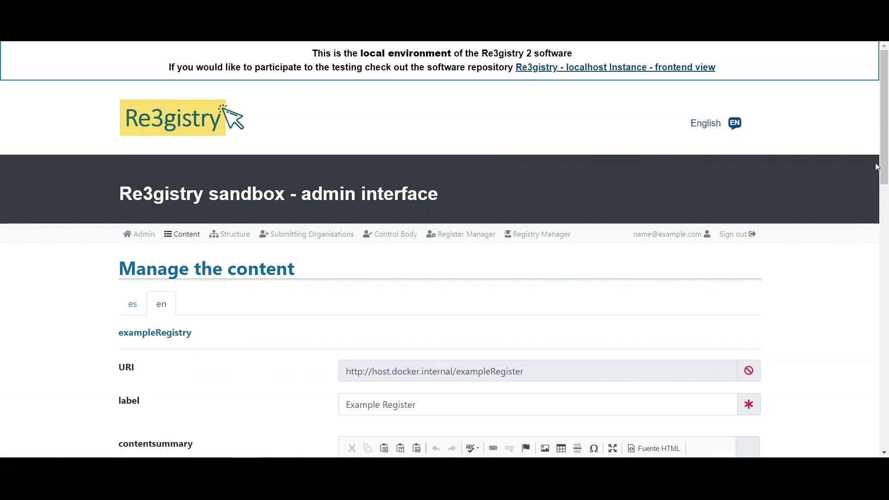
drag(885, 147, 883, 354)
drag(443, 375, 519, 368)
click(536, 383)
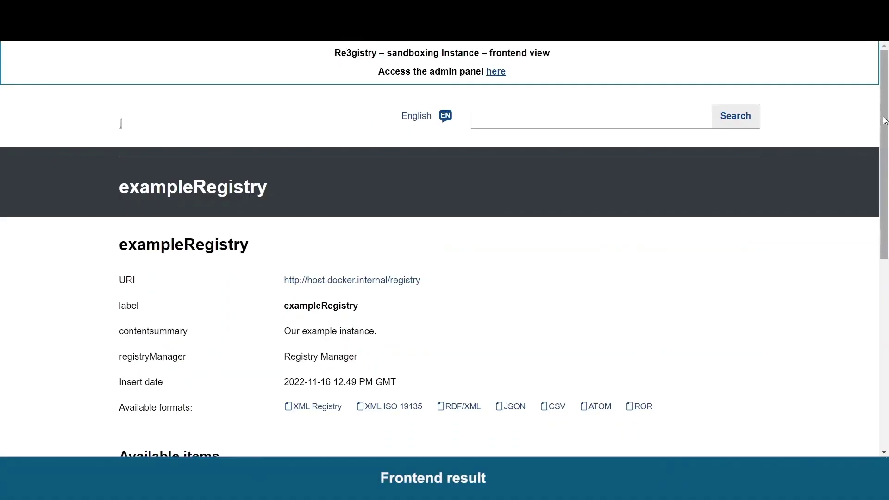
Examine exampleRegistry's details, available formats and available items in the frontend view
drag(884, 120, 876, 212)
drag(119, 227, 192, 233)
click(217, 256)
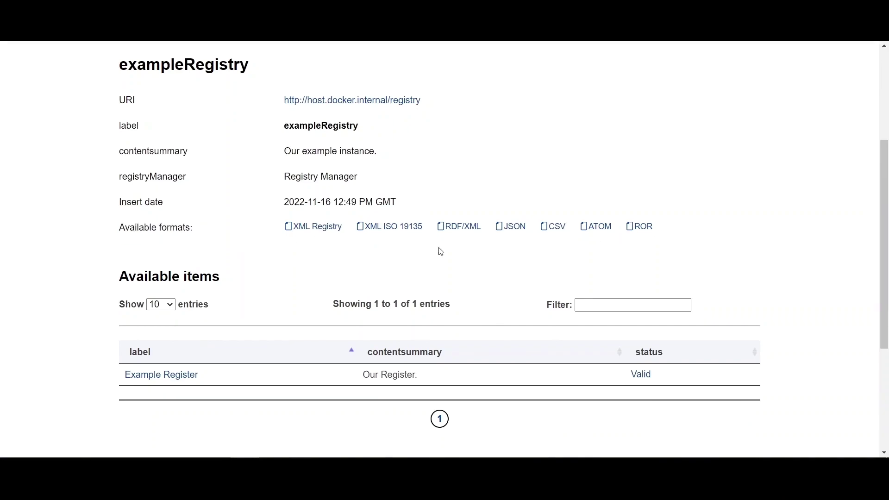
click(298, 228)
Open Example Register in the frontend and examine its details and available formats
click(139, 376)
drag(885, 96, 879, 187)
drag(342, 152, 284, 154)
click(284, 155)
drag(105, 338, 704, 343)
click(704, 343)
View Example Register's XML ISO 19135 format and return to the register page
click(596, 337)
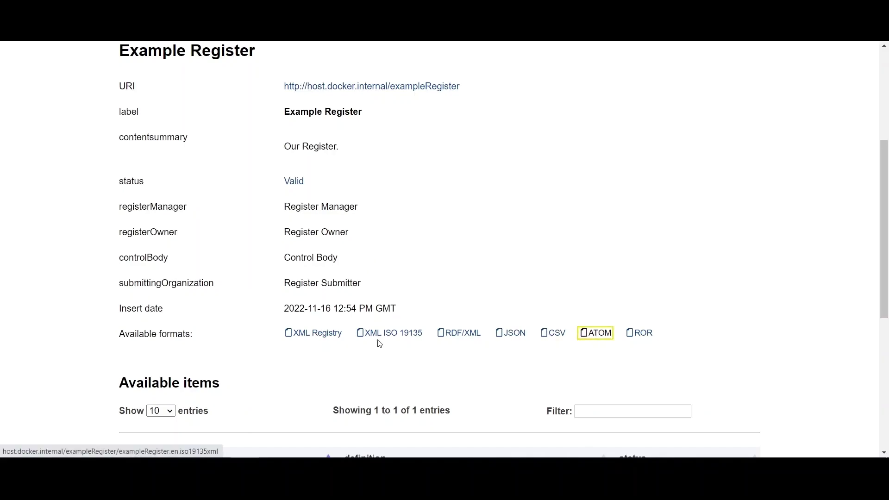
click(413, 337)
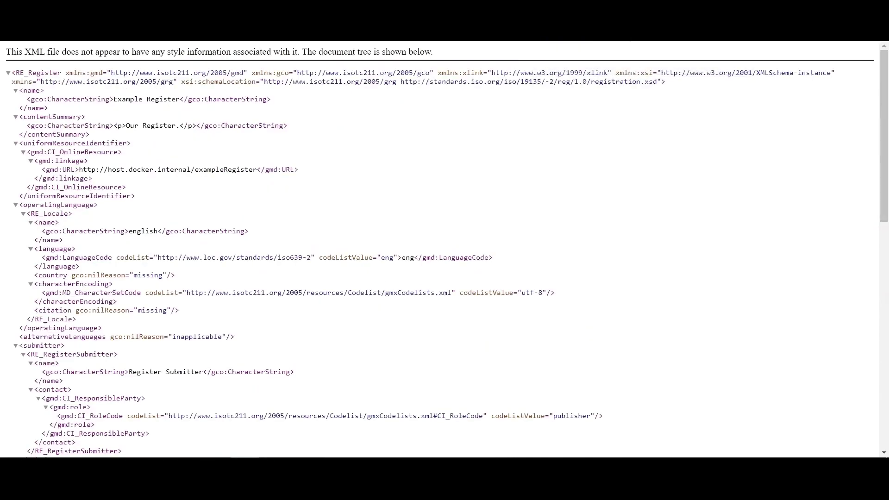
key(ctrl+shift+Tab)
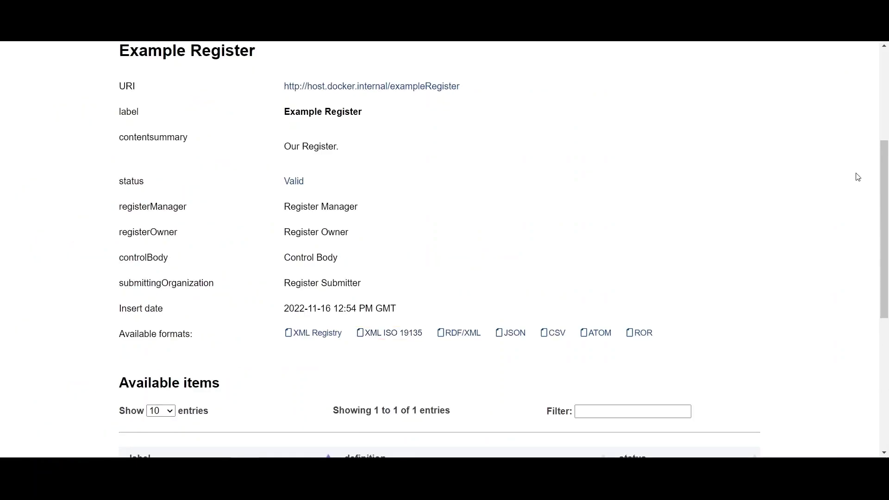
Check Example Item's definition among the register's available items in the frontend and open the item
drag(882, 170, 875, 226)
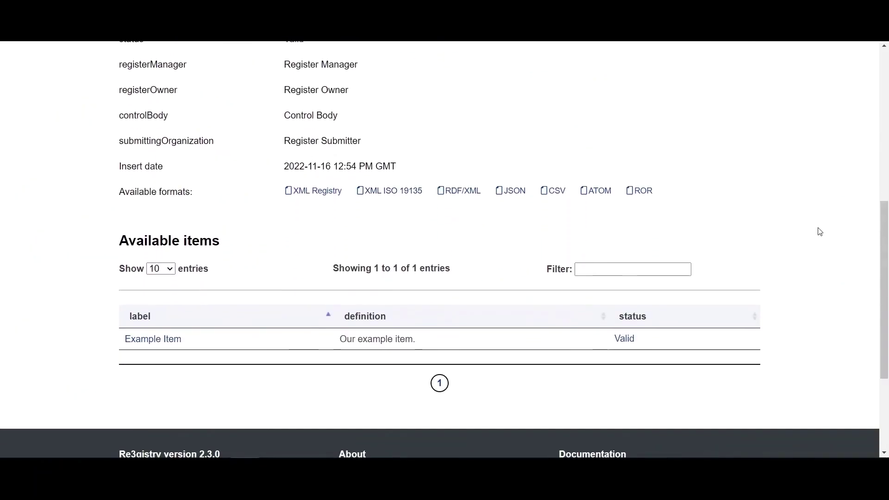
drag(328, 352, 454, 349)
click(240, 354)
click(149, 344)
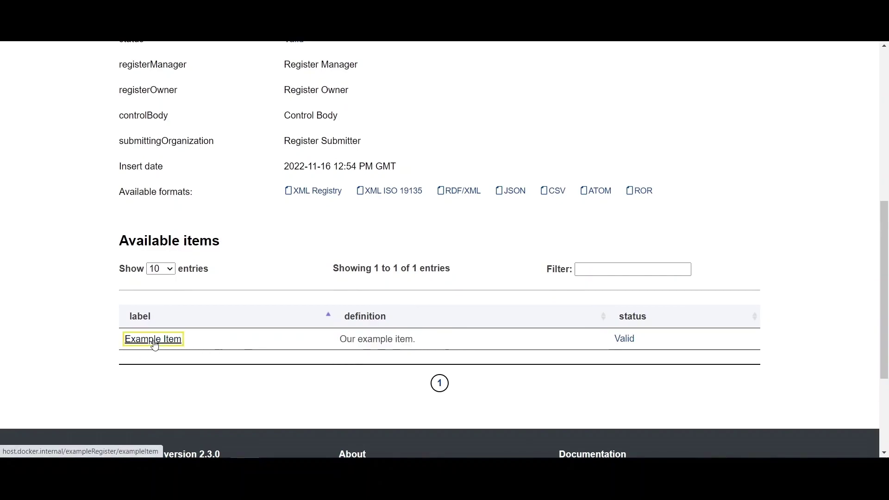
Examine Example Item's details and available formats on its frontend page
drag(885, 197, 886, 273)
drag(393, 256, 283, 273)
click(278, 277)
drag(102, 356, 662, 343)
click(663, 343)
click(302, 348)
click(408, 347)
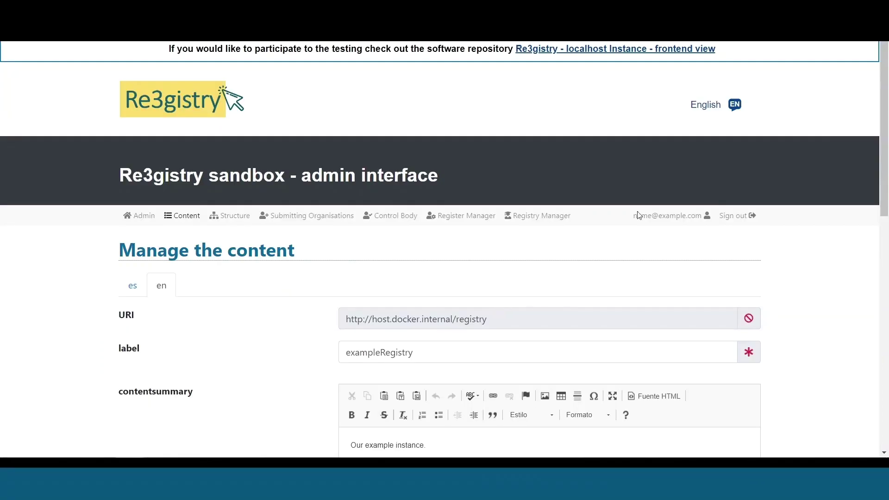
Open Example Collection List from the available items in the admin interface's registry content
scroll(885, 130, down, 1)
drag(884, 129, 879, 258)
drag(878, 265, 879, 270)
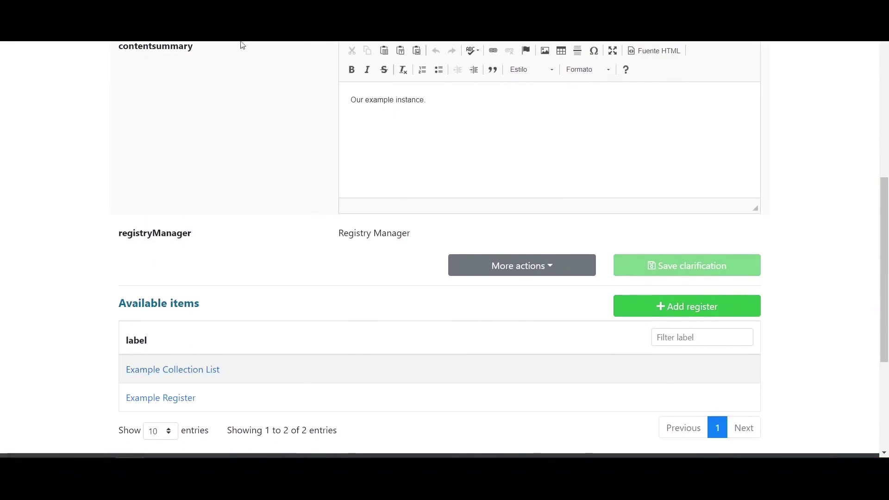
click(173, 369)
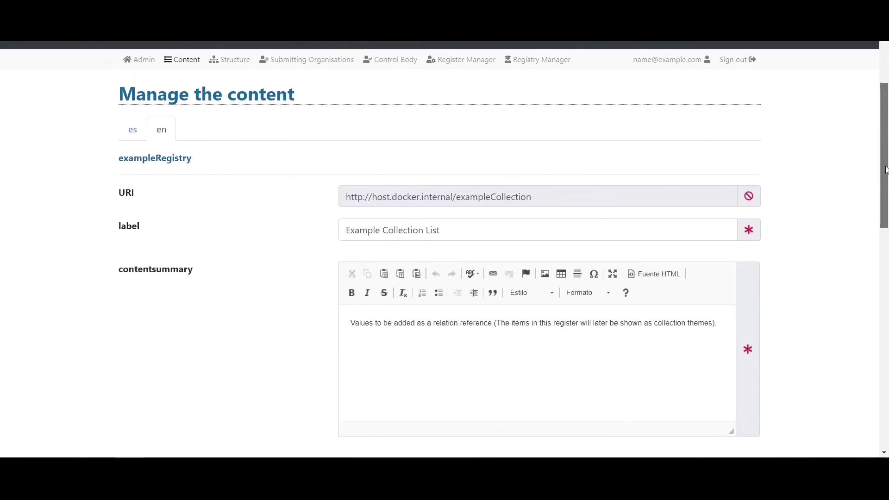
Examine Example Collection List's label and content summary about relation references and collection themes, and look through the rest of its page
drag(886, 170, 884, 191)
drag(471, 161, 337, 173)
click(346, 264)
drag(358, 257, 532, 259)
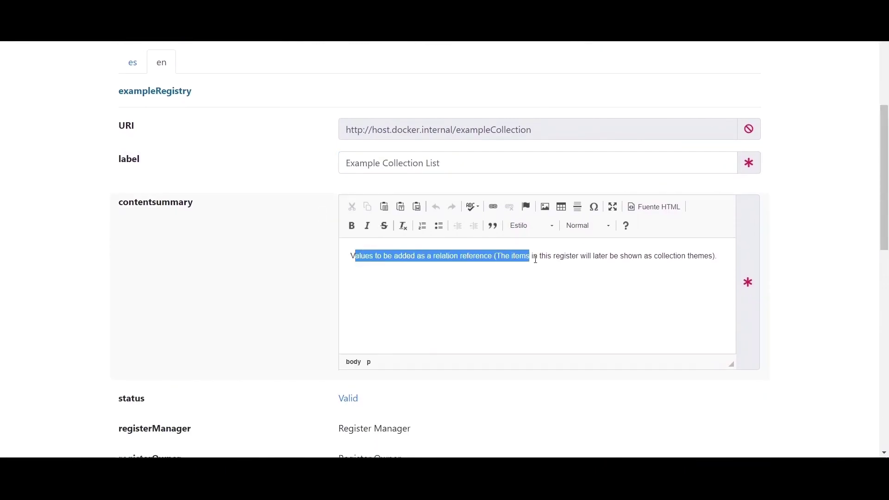
click(746, 260)
click(659, 256)
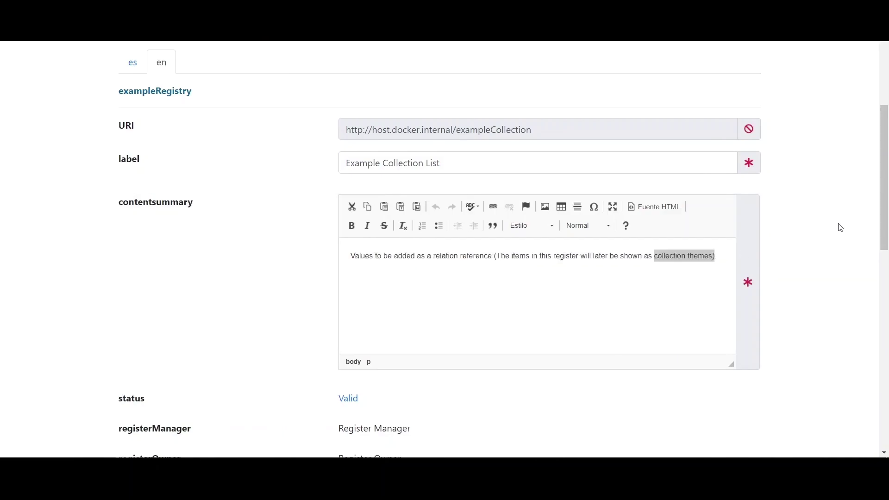
drag(886, 210, 886, 342)
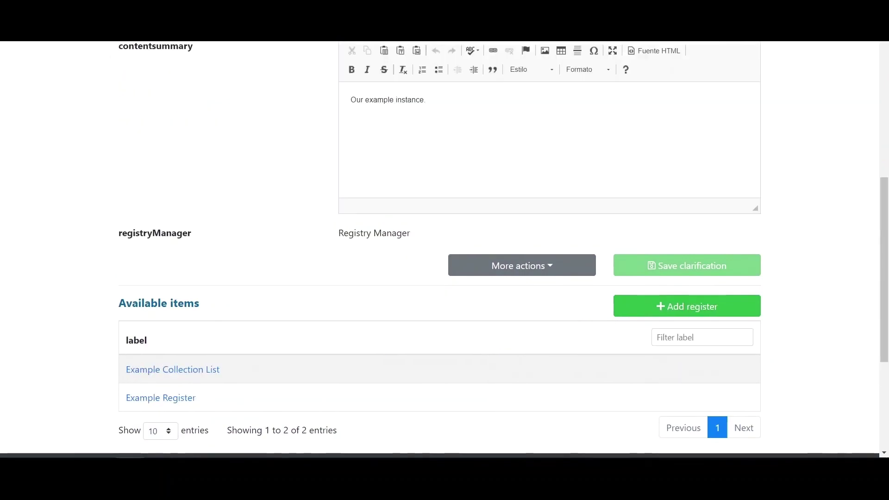
Open Example Register from the registry's content and view its available items
click(158, 399)
drag(885, 104, 887, 221)
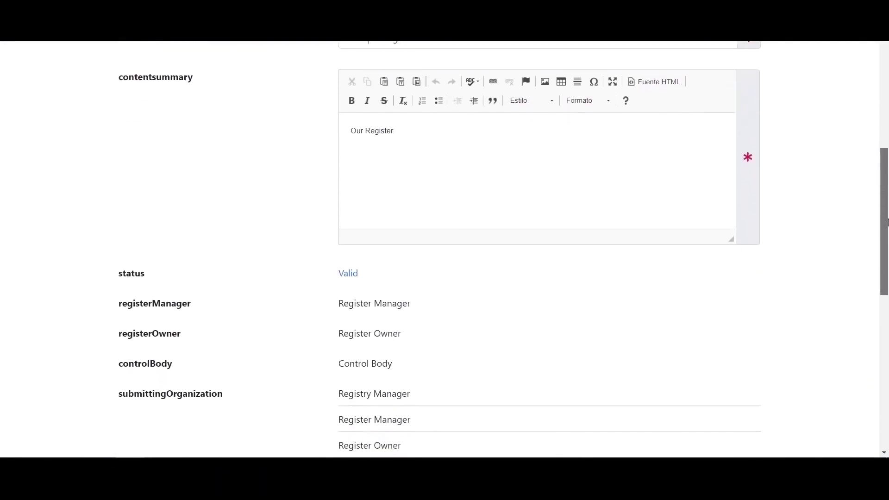
scroll(452, 341, down, 6)
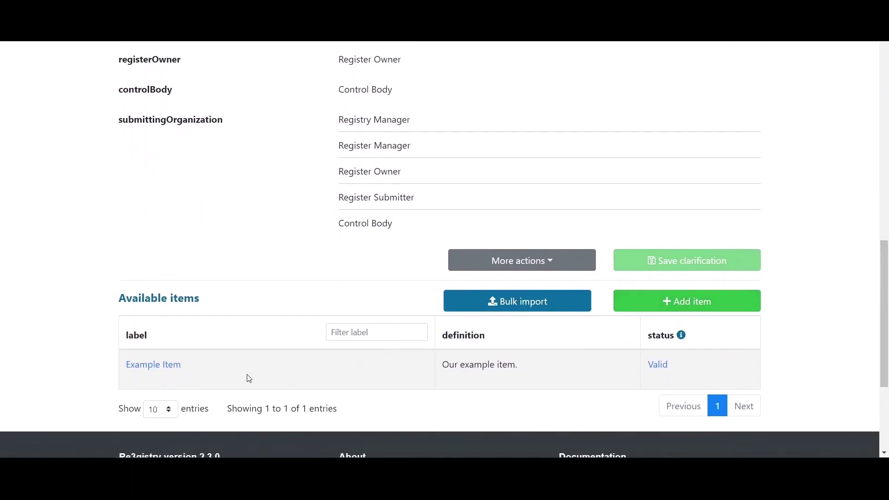
Open Example Item from Example Register's available items and go to the management of its fields
click(148, 366)
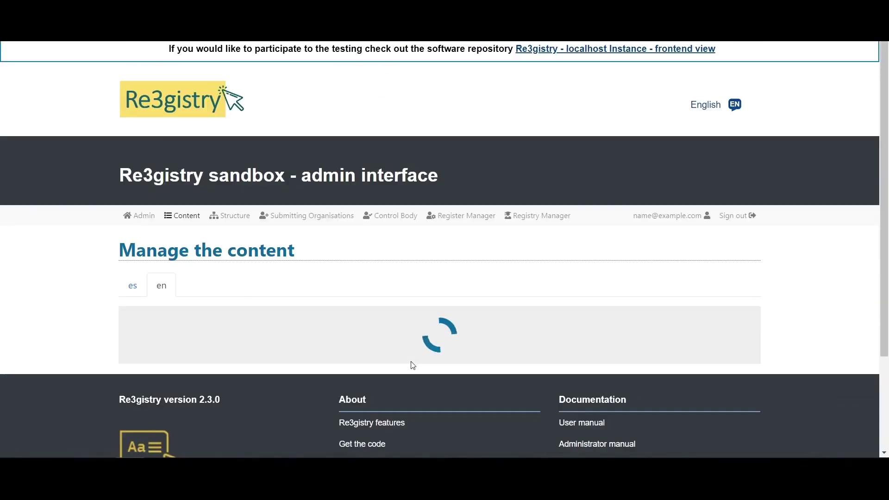
drag(887, 159, 888, 200)
scroll(509, 290, down, 4)
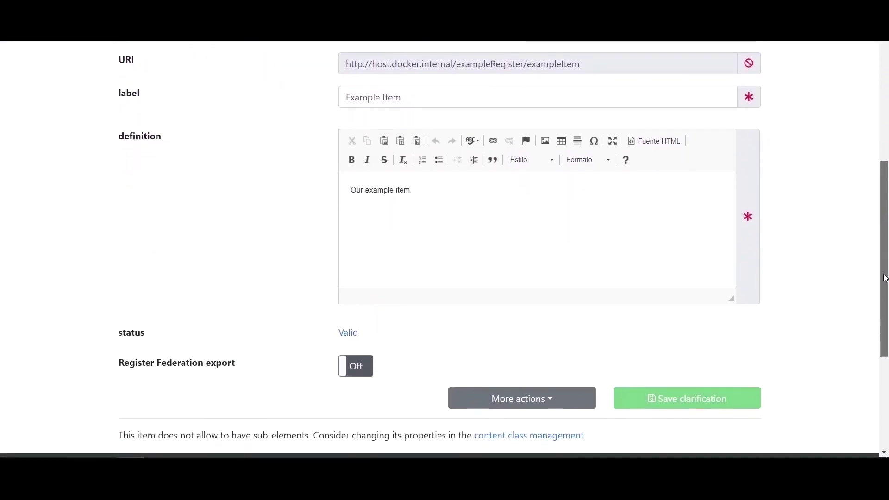
click(524, 404)
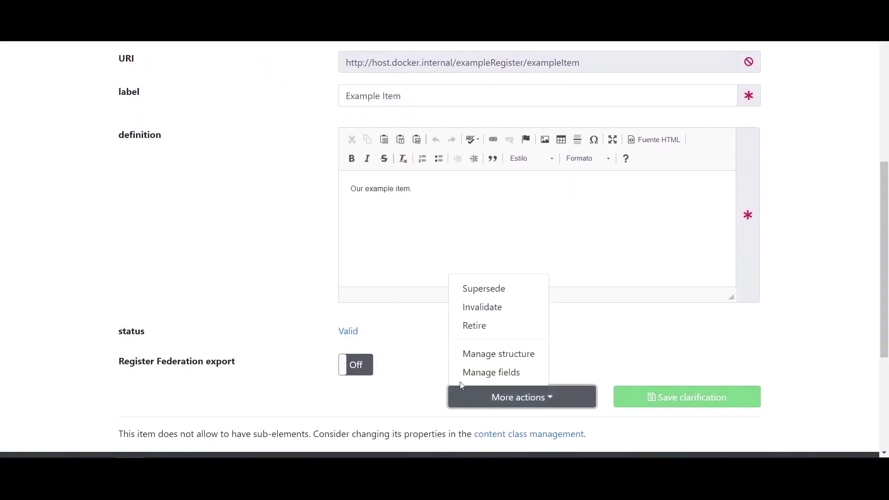
click(497, 373)
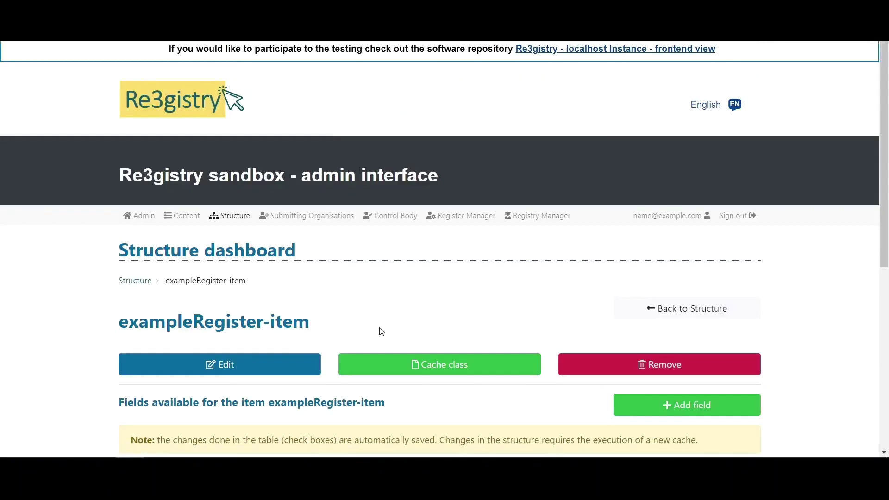
Add the existing Relation Reference [relationReference] field to the exampleRegister-item class and save it
drag(883, 154, 882, 240)
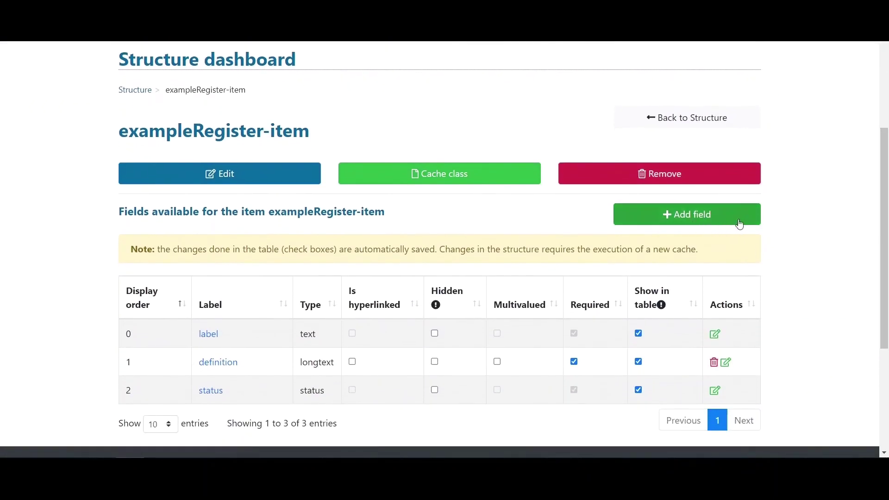
click(718, 223)
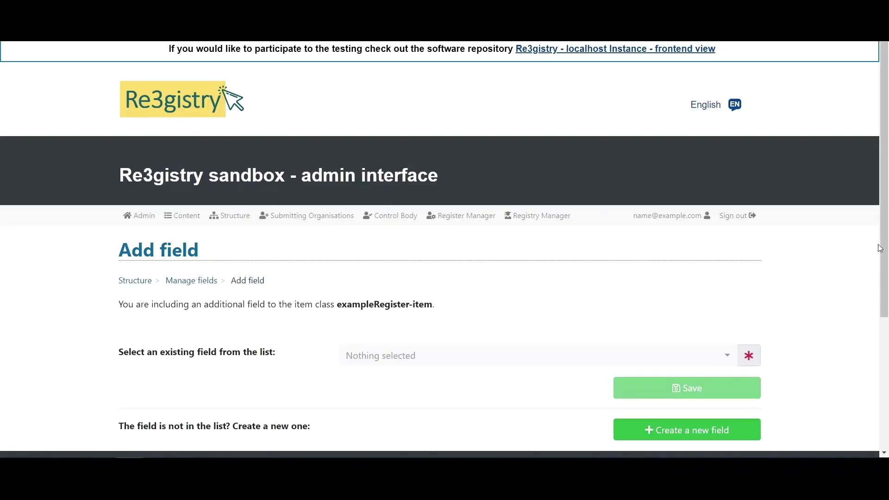
scroll(880, 250, down, 1)
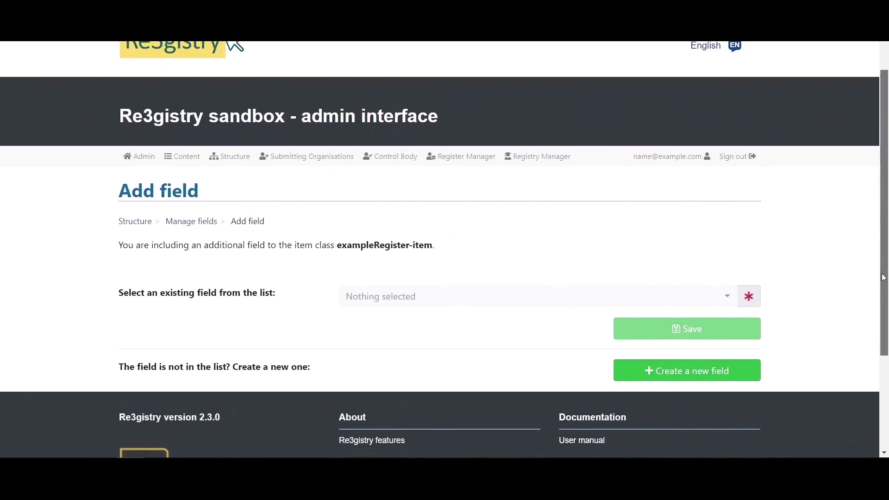
click(448, 303)
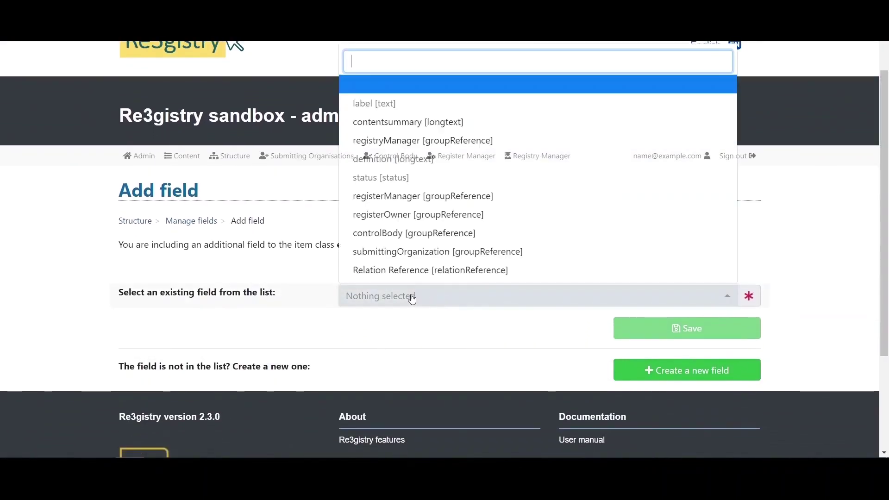
click(532, 272)
click(644, 329)
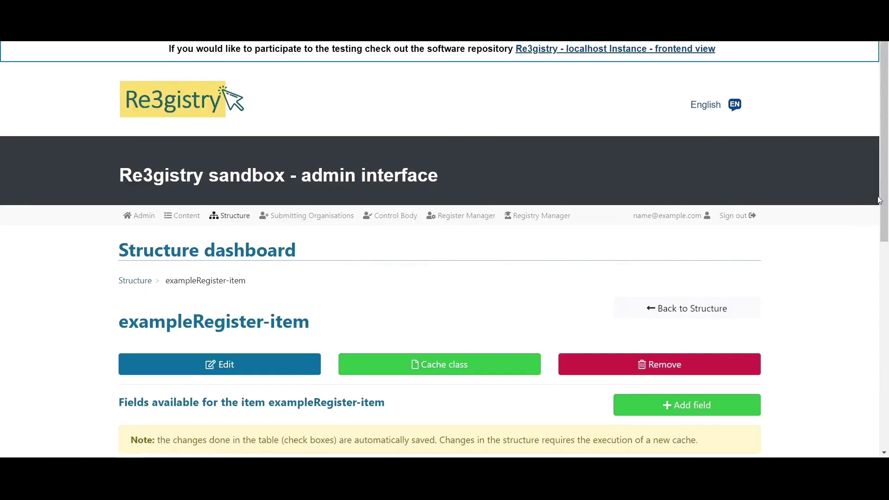
Enable Show in table for the Relation Reference field and save its English label as "Collection theme"
scroll(879, 202, down, 5)
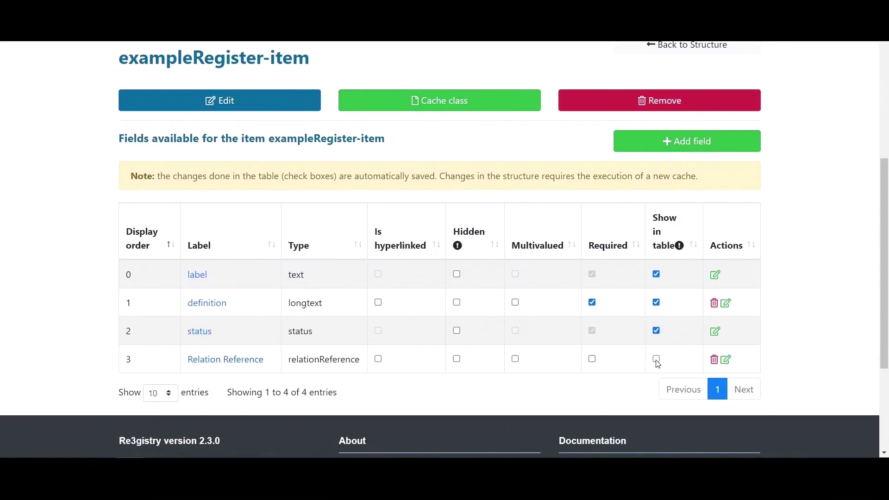
click(726, 359)
scroll(885, 184, down, 4)
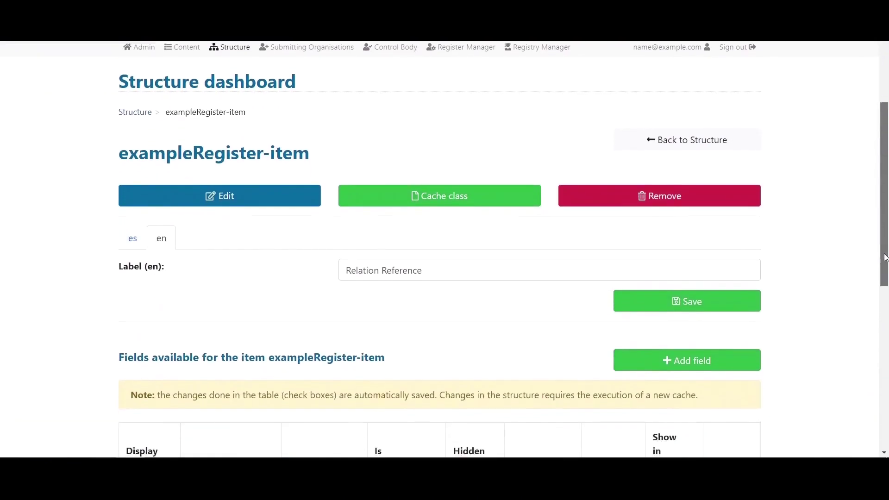
drag(446, 234, 383, 236)
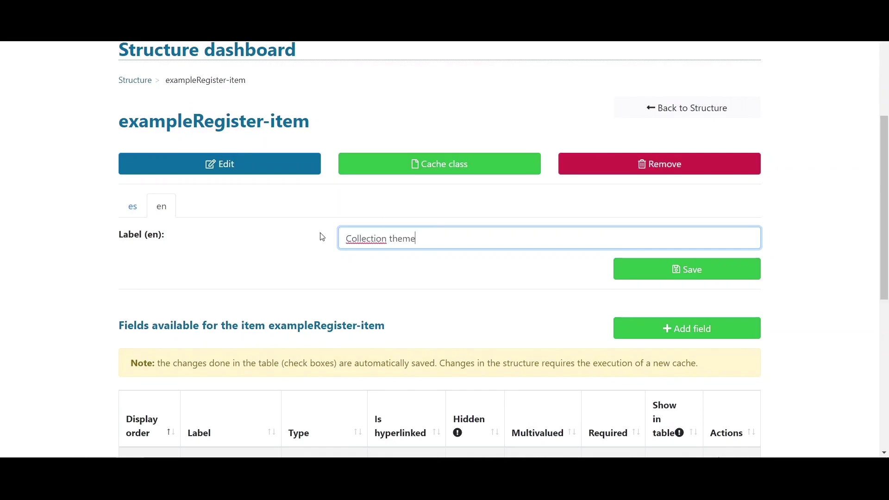
click(667, 269)
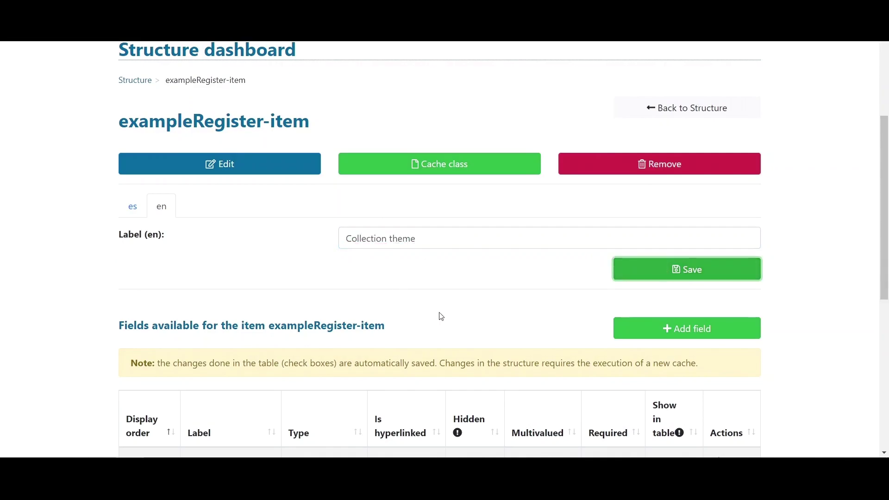
scroll(878, 172, down, 8)
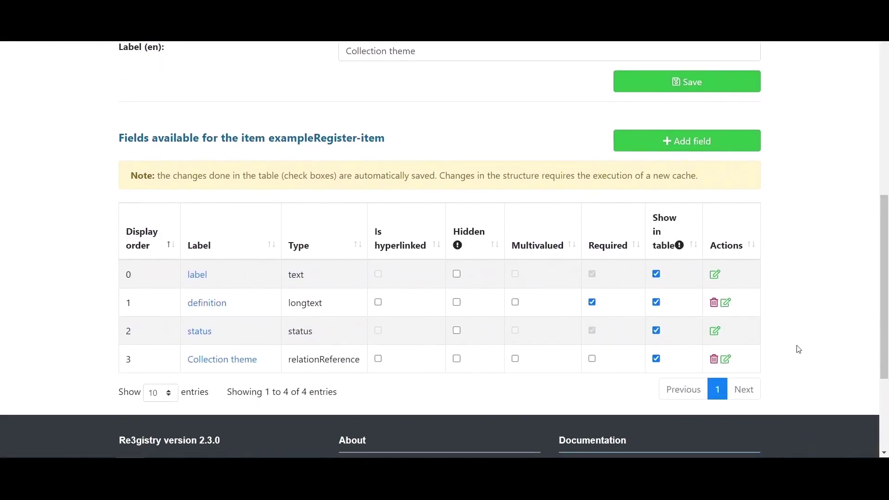
Return to the registry's content and open Example Item from Example Register, down to its Collection theme field
drag(884, 324, 867, 199)
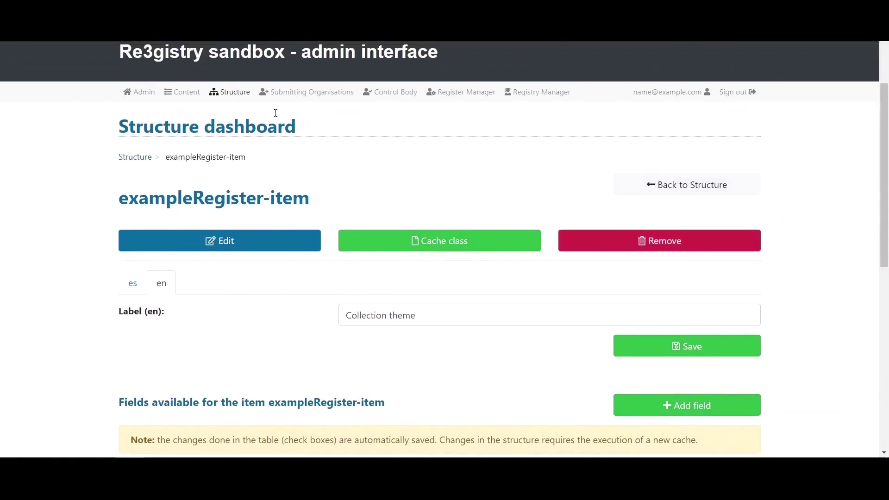
click(180, 97)
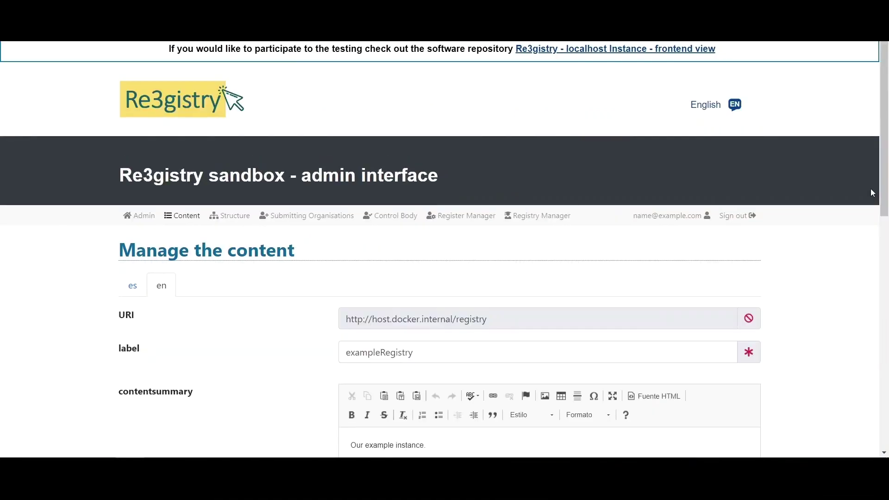
drag(874, 193, 883, 351)
click(181, 352)
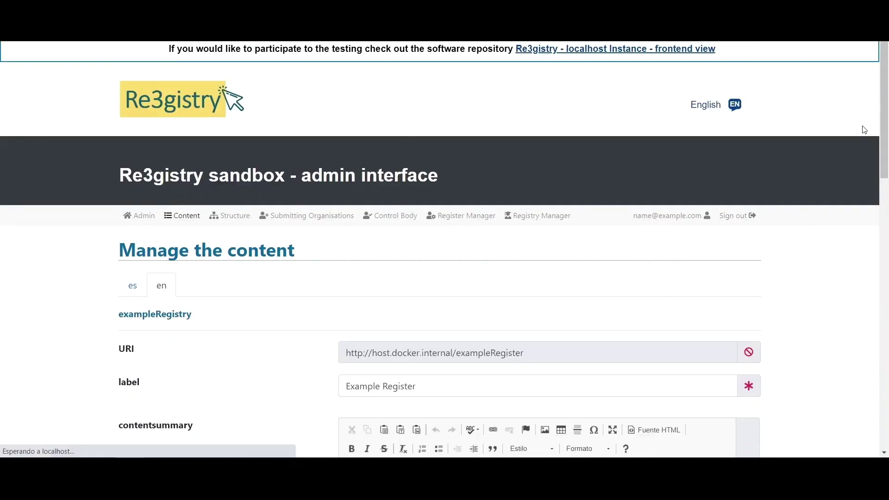
drag(885, 116, 882, 323)
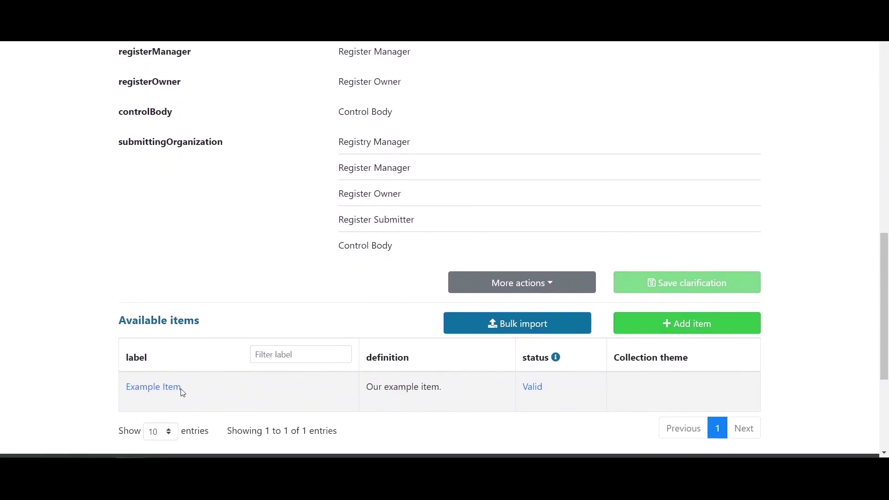
click(153, 388)
drag(885, 155, 887, 323)
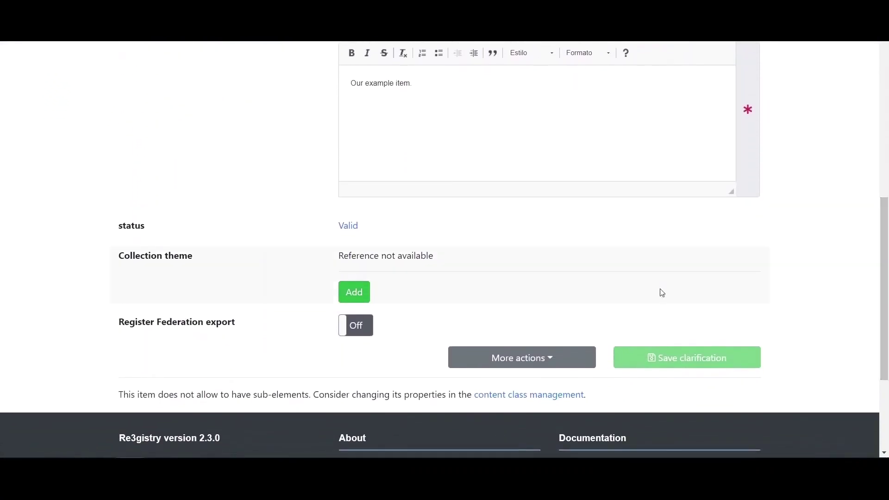
Add Reference Theme 1 as Example Item's Collection theme and save the clarification
click(354, 296)
click(459, 297)
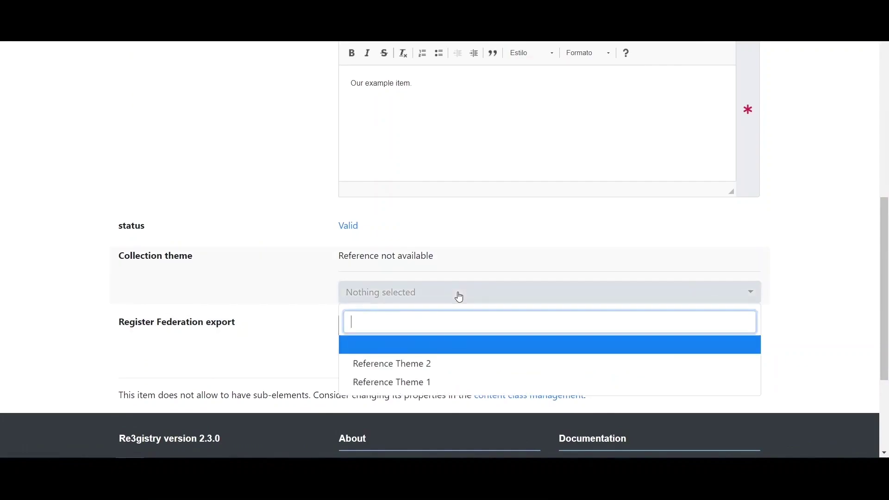
click(376, 383)
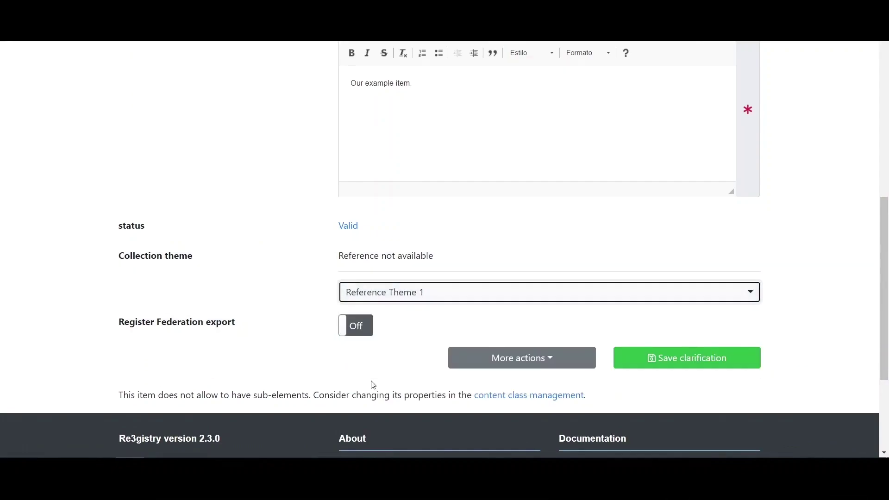
click(675, 363)
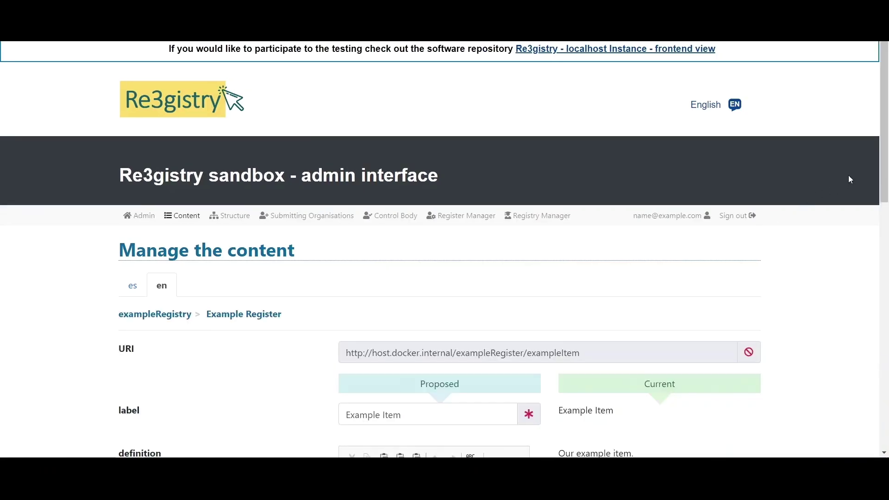
Submit the pending action on Example Register as submitting organisation with the changelog "Log."
drag(885, 165, 882, 202)
click(327, 88)
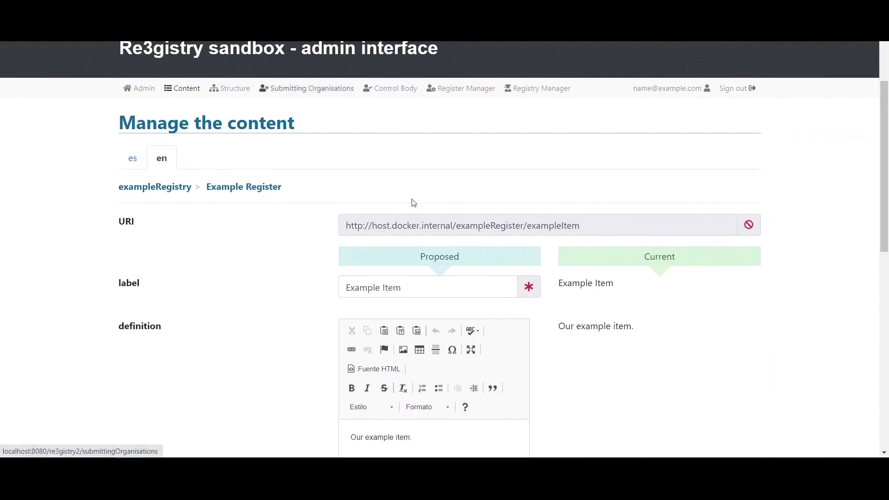
click(685, 345)
click(474, 264)
text(Log.)
click(517, 385)
Approve the submitted action on Example Register as control body and confirm the approval
click(409, 224)
click(711, 345)
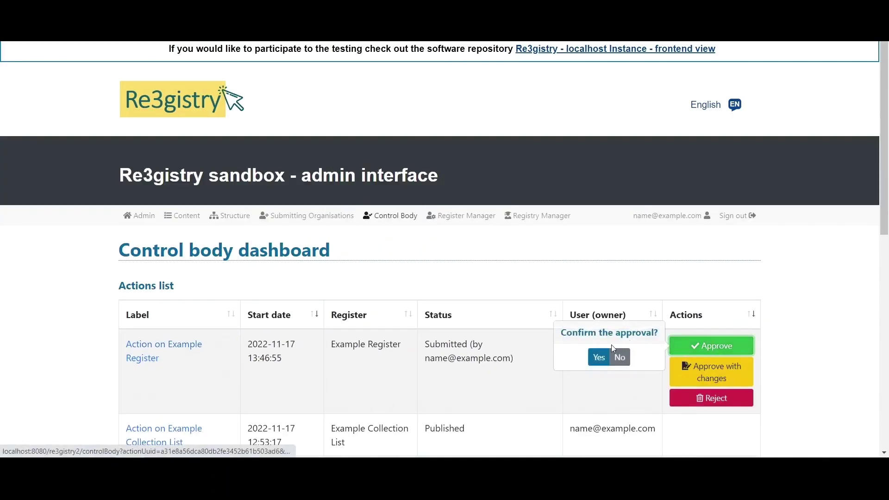
click(599, 358)
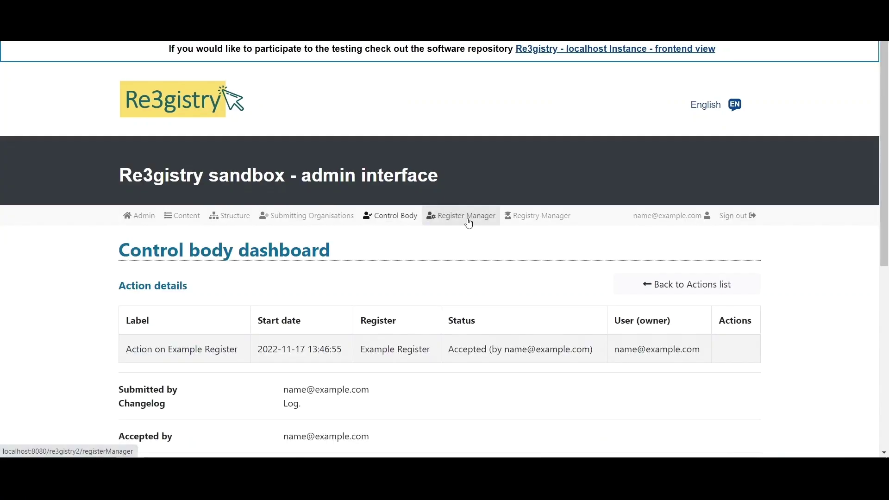
Publish the accepted action on Example Register as register manager and confirm the publication
click(433, 217)
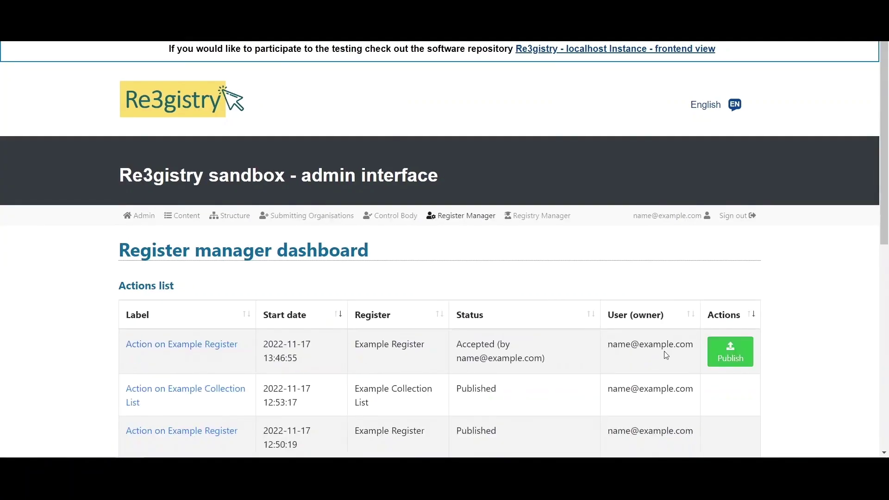
click(731, 352)
click(630, 366)
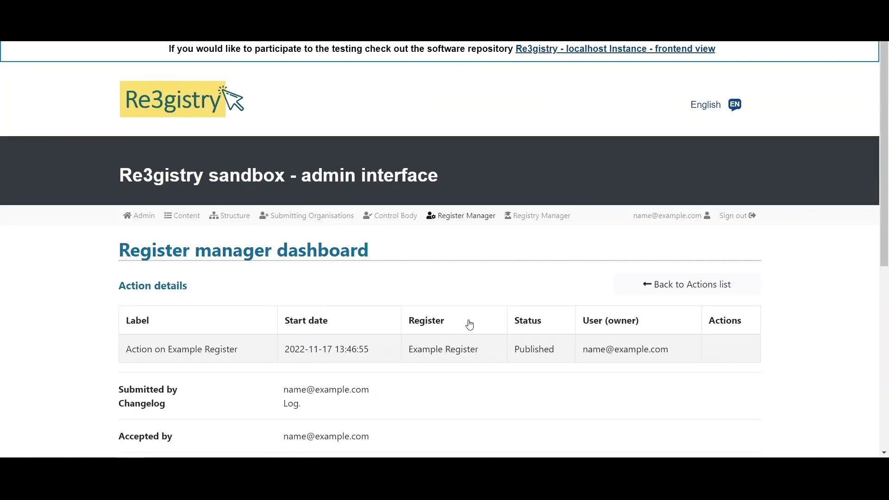
Check Example Register's available items in the content, and follow Example Item's Collection theme reference to view its details
click(179, 219)
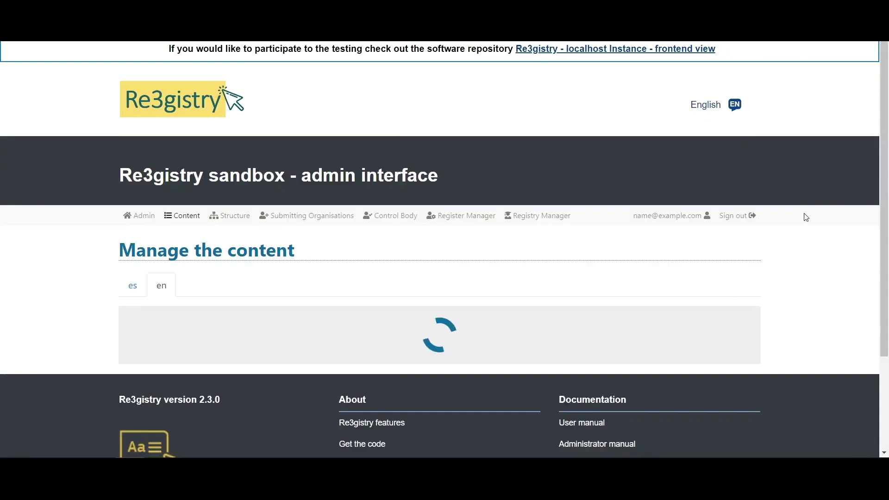
drag(884, 154, 871, 292)
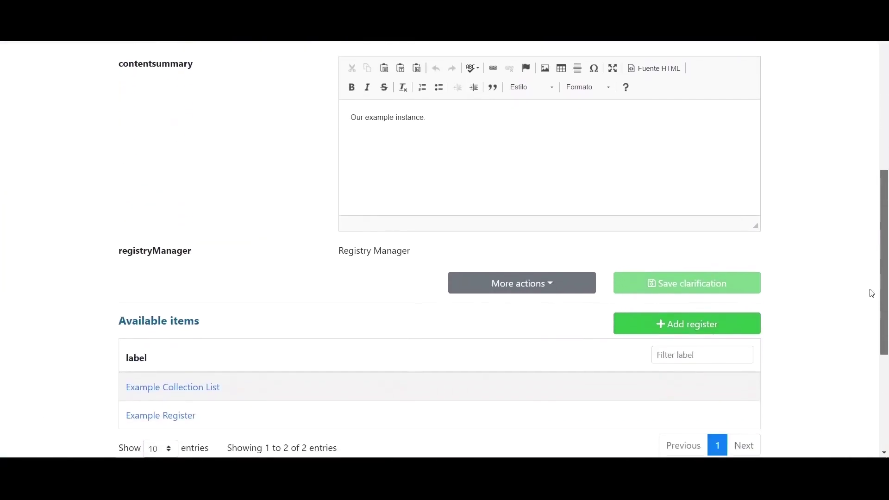
click(175, 395)
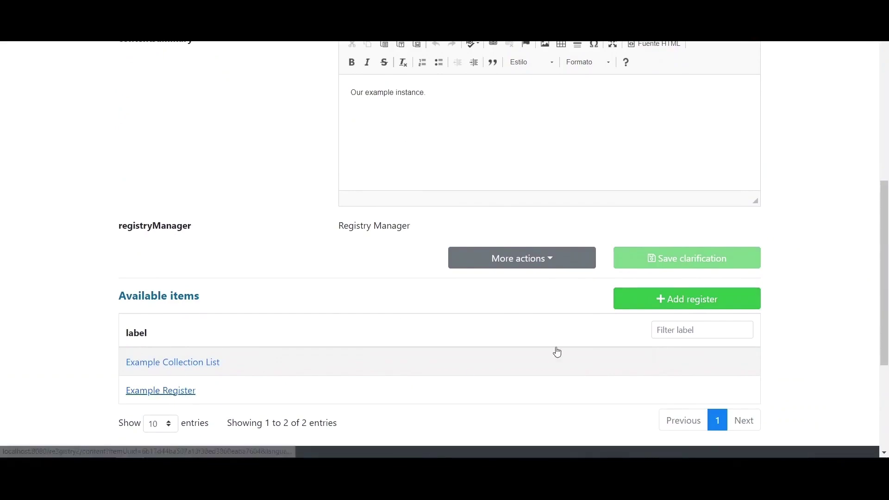
drag(884, 129, 863, 340)
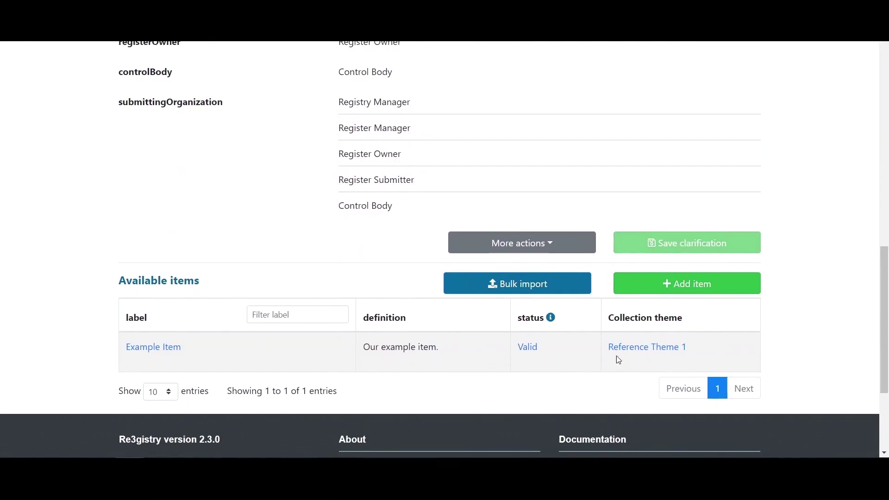
click(655, 349)
drag(883, 176, 887, 298)
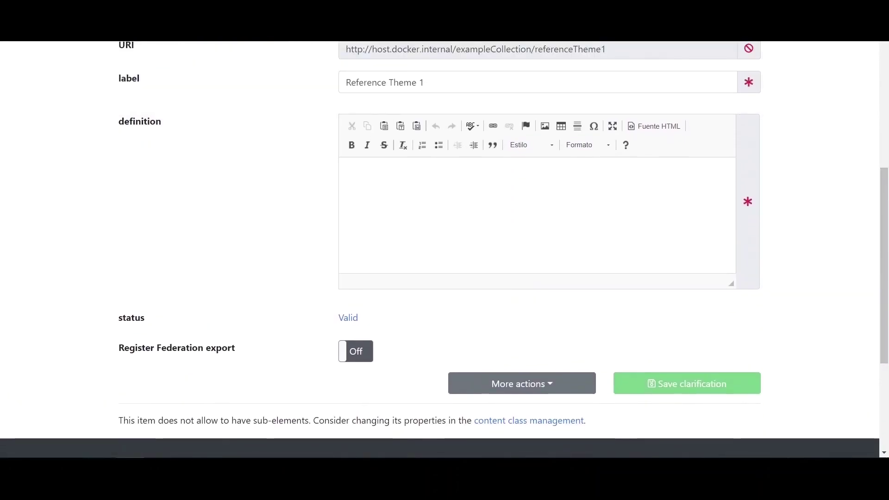
Go back to Example Register and open Example Item to review its details
key(alt+Left)
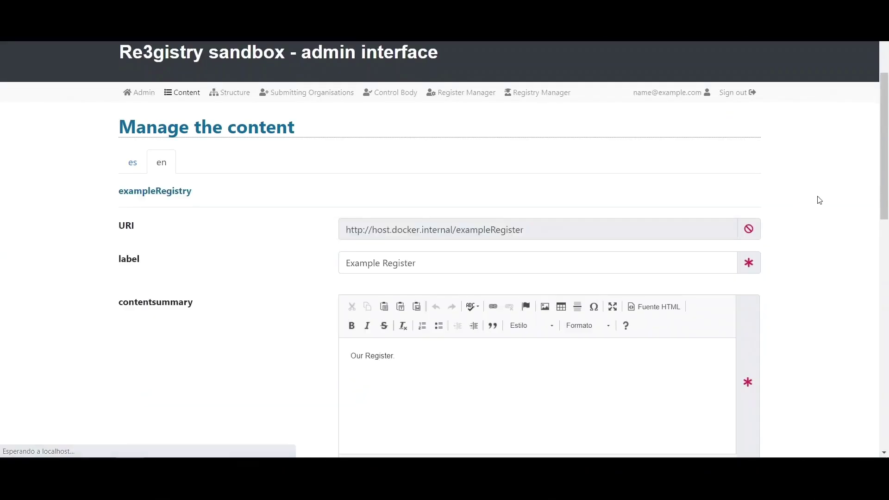
drag(885, 140, 883, 317)
click(150, 325)
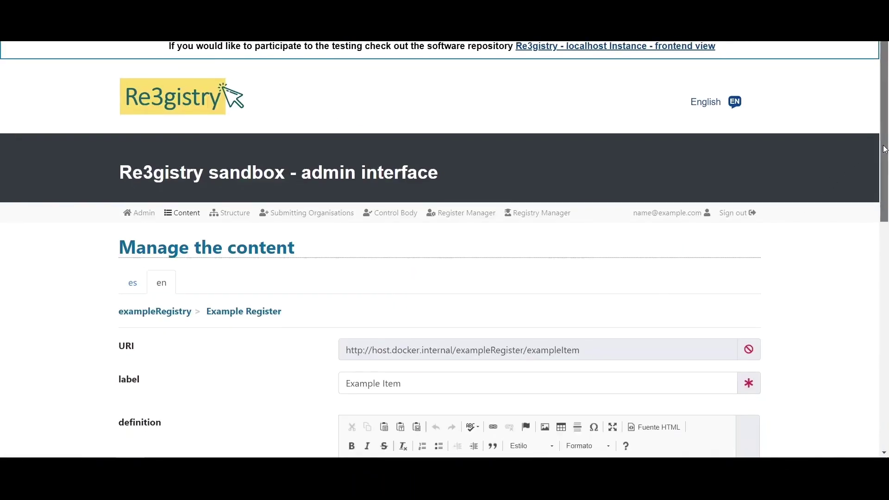
scroll(416, 283, down, 8)
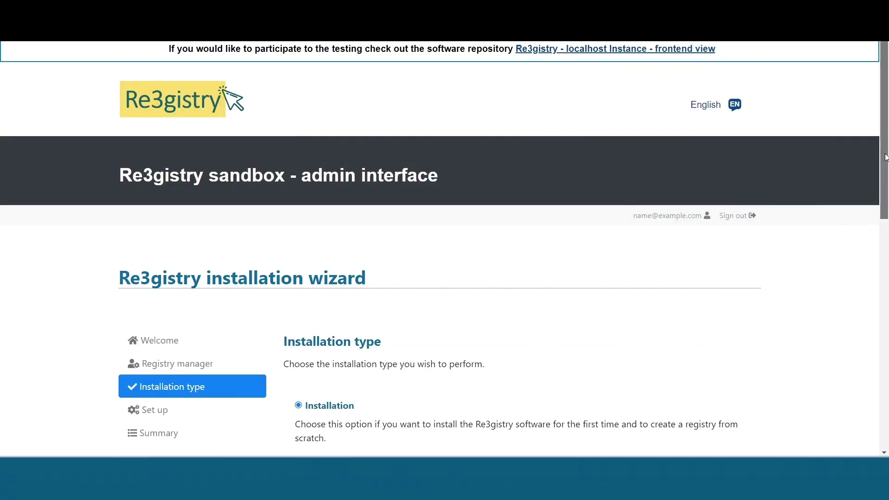
Choose the Simplified workflow as the registry's governance model for the new installation and save the installation type
scroll(880, 295, down, 6)
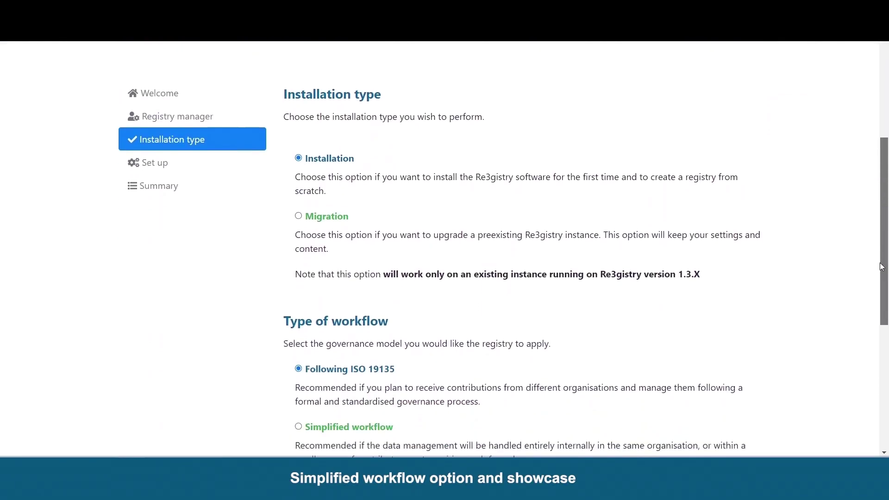
scroll(880, 296, down, 1)
drag(297, 301, 502, 316)
click(385, 313)
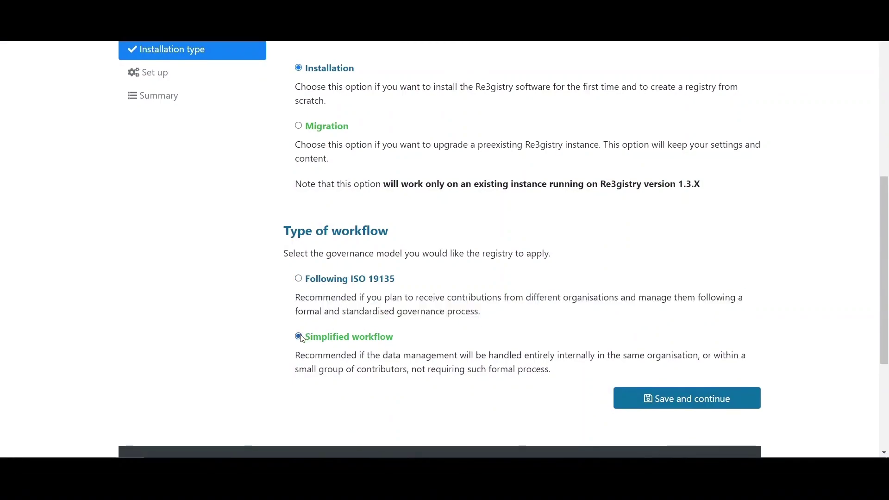
drag(292, 358, 650, 357)
drag(758, 363, 724, 374)
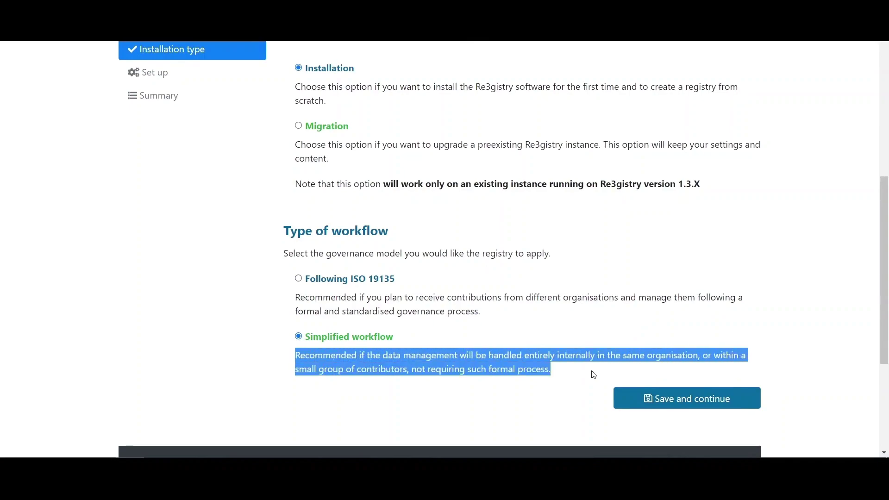
click(551, 375)
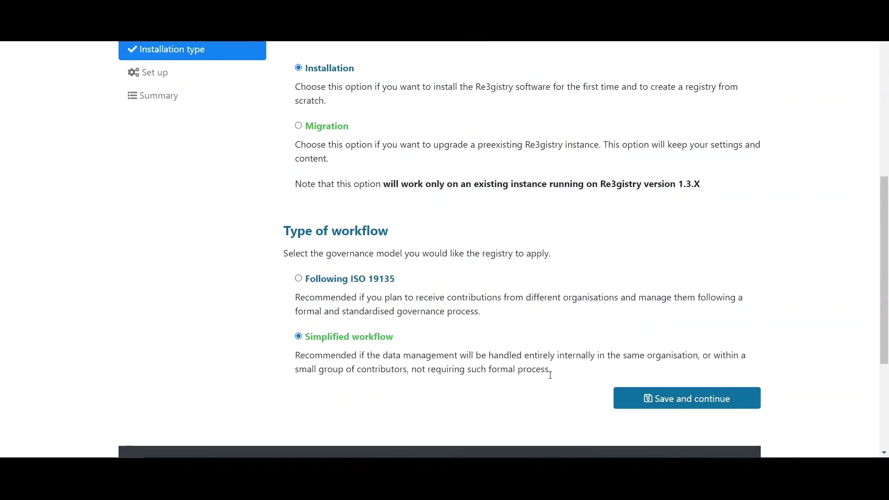
click(682, 406)
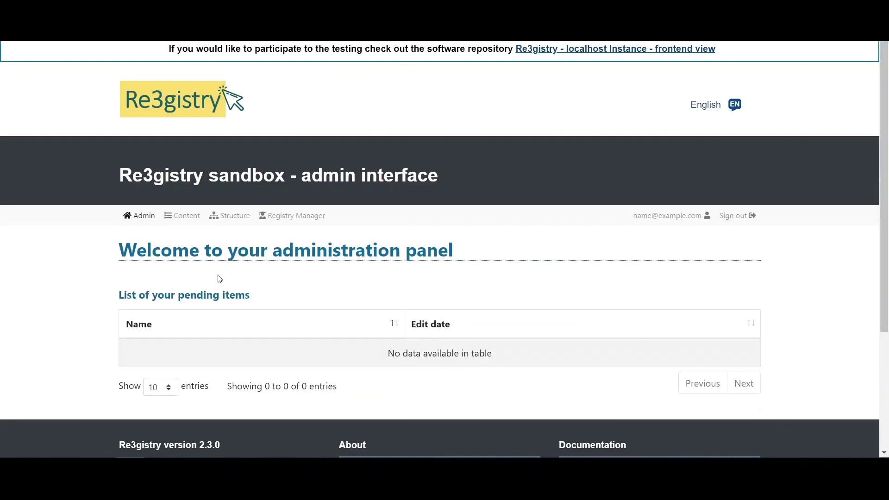
Open Example Register from the registry's content and go to its available items
click(181, 221)
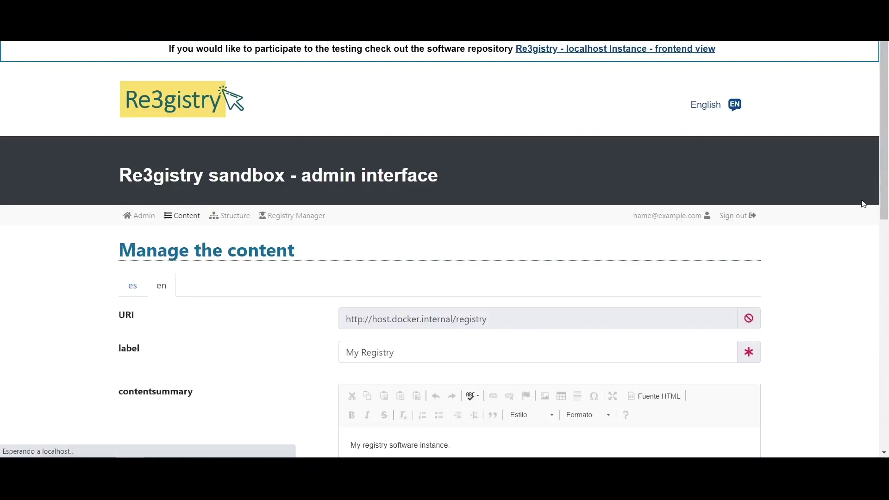
drag(886, 174, 880, 313)
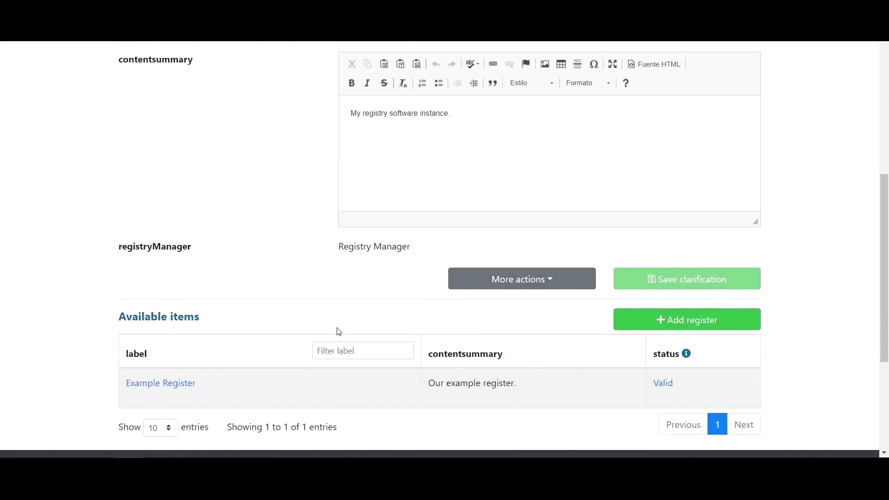
click(141, 381)
drag(884, 148, 878, 335)
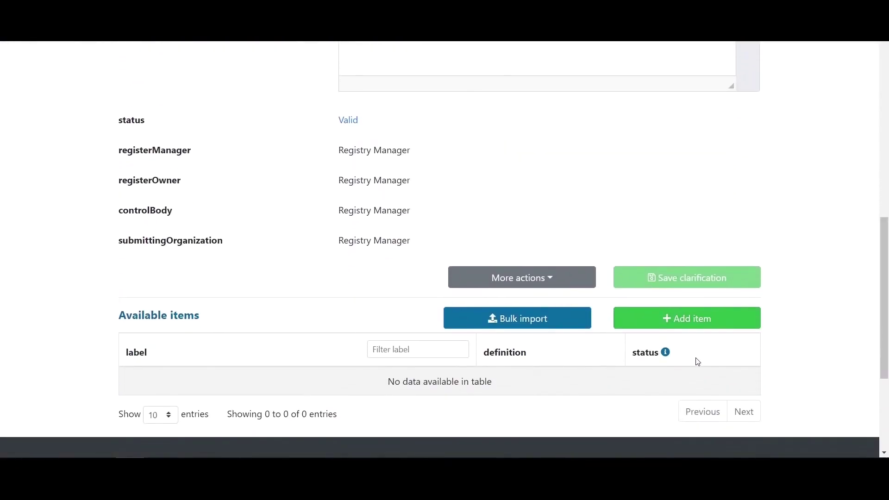
Add an item to Example Register with URI ending simplifiedworkflowitem and label "Item created with simplified workflow", and save it
click(734, 326)
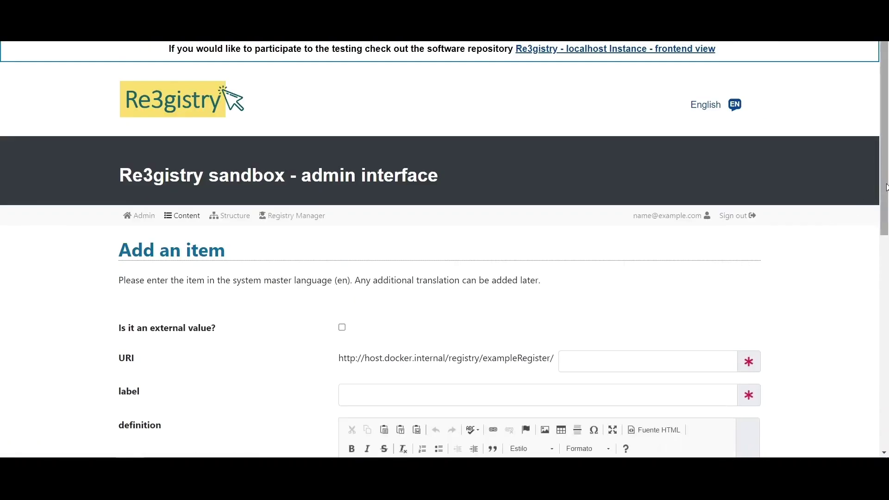
scroll(796, 247, down, 4)
click(610, 159)
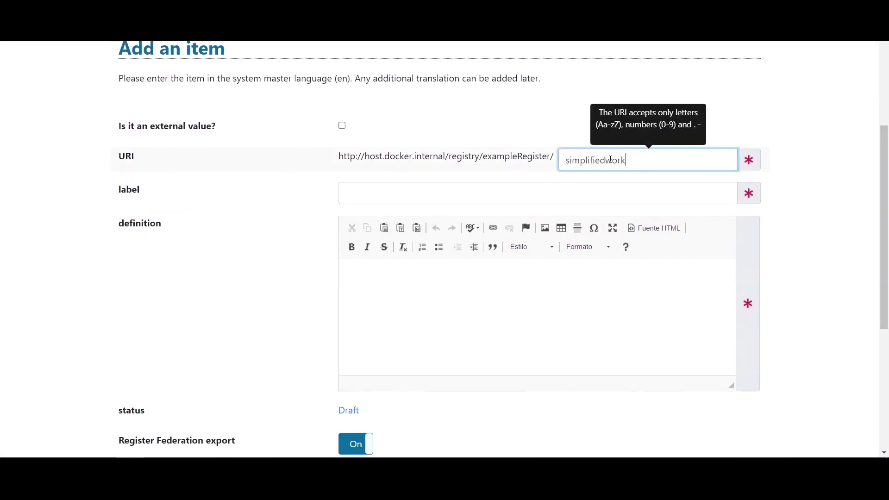
click(548, 195)
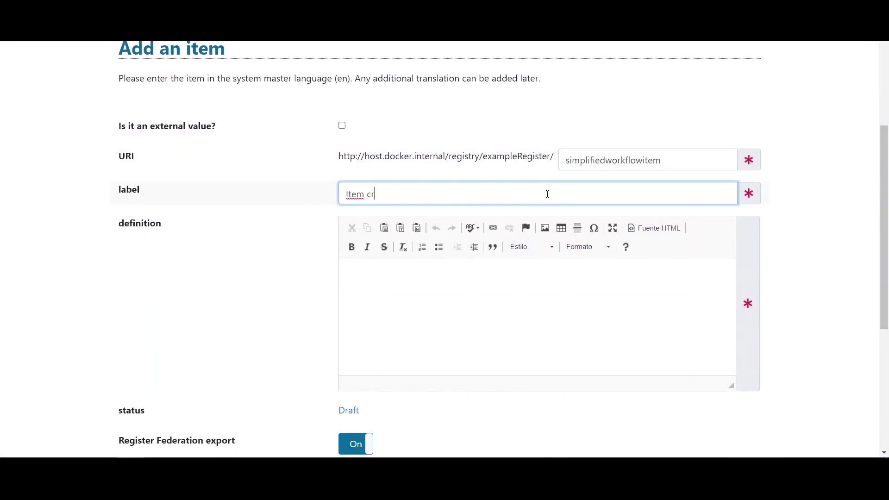
text(ow)
scroll(486, 353, down, 3)
click(686, 369)
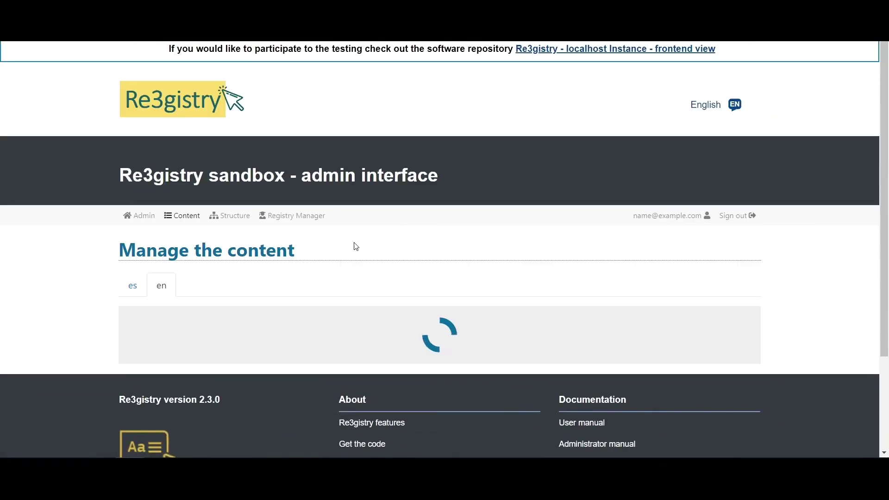
Check the register's proposed items, and submit the draft action on Example Register as registry manager with the change log "Log."
scroll(340, 246, down, 10)
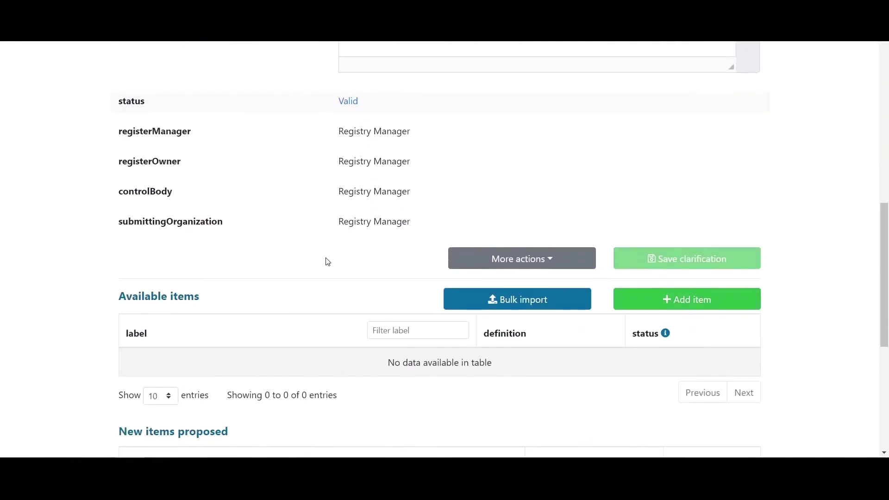
scroll(328, 262, down, 3)
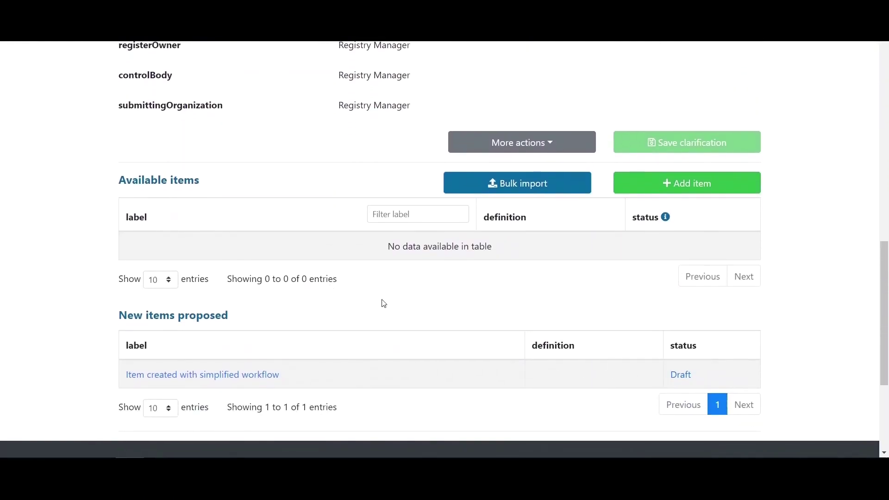
scroll(306, 264, up, 13)
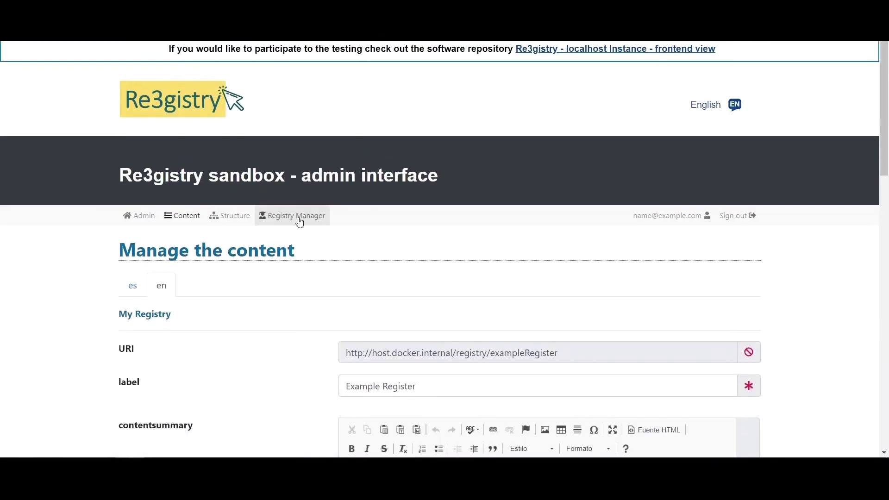
scroll(403, 313, down, 3)
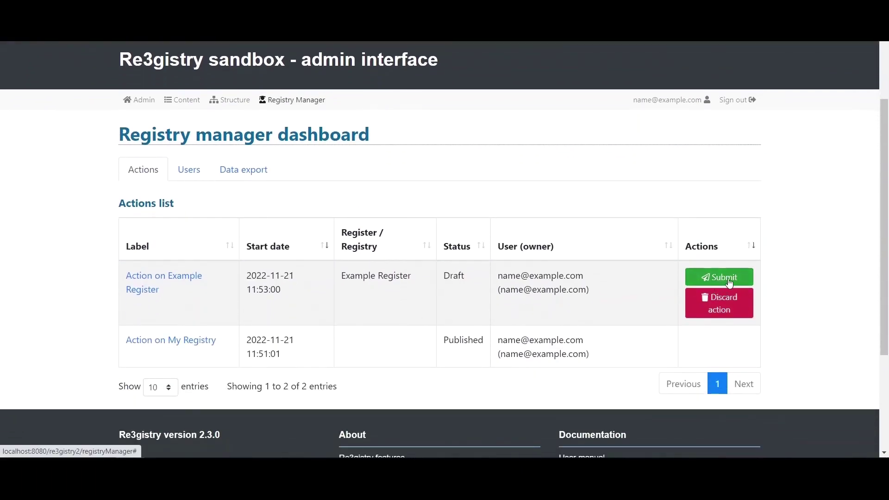
click(729, 280)
click(447, 262)
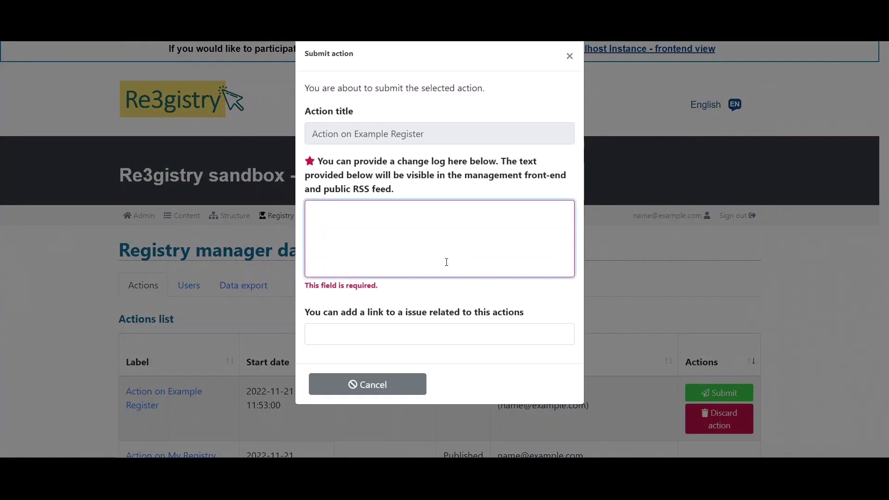
text(Log.)
click(522, 384)
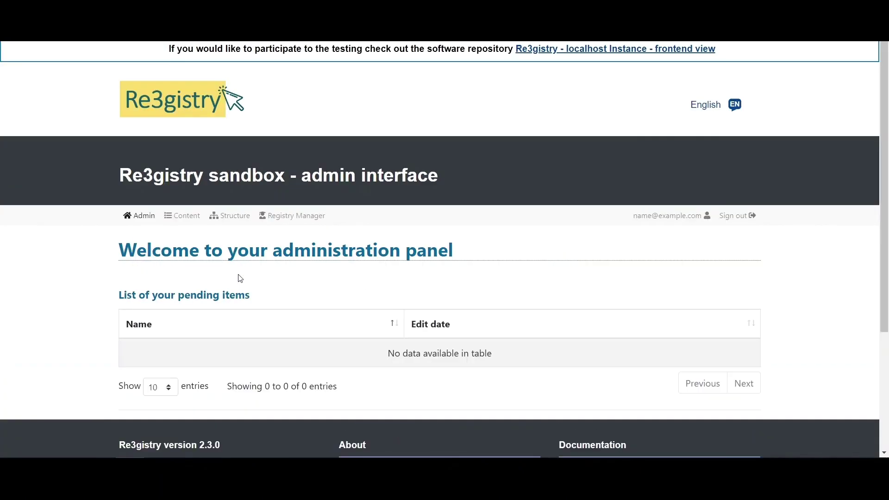
Open Example Register from the content again to view its available and proposed items
click(179, 225)
scroll(95, 297, down, 8)
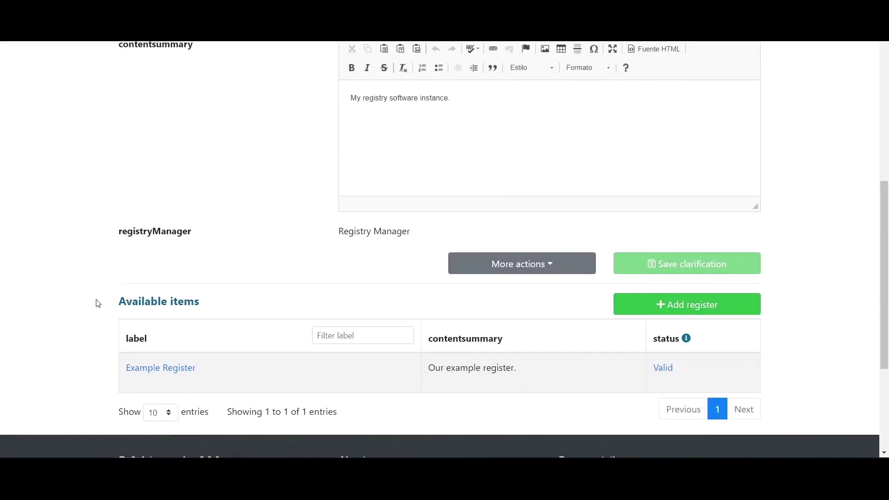
click(145, 373)
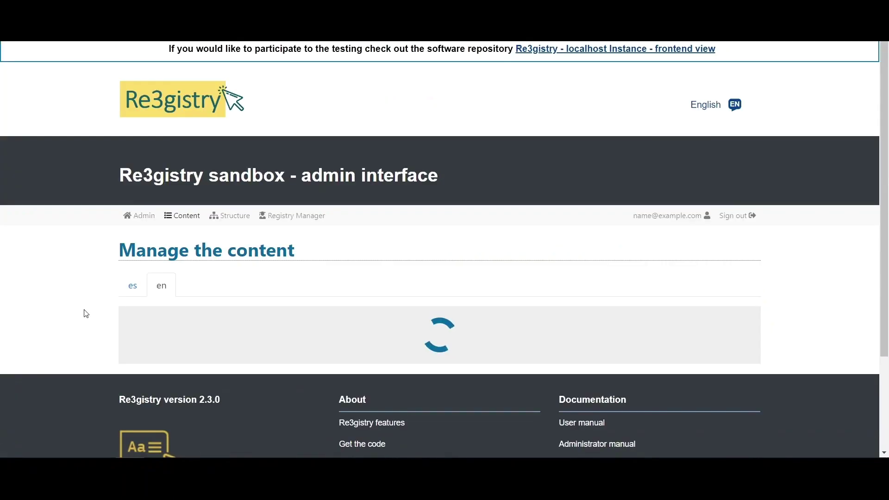
scroll(85, 297, down, 1)
scroll(85, 297, down, 10)
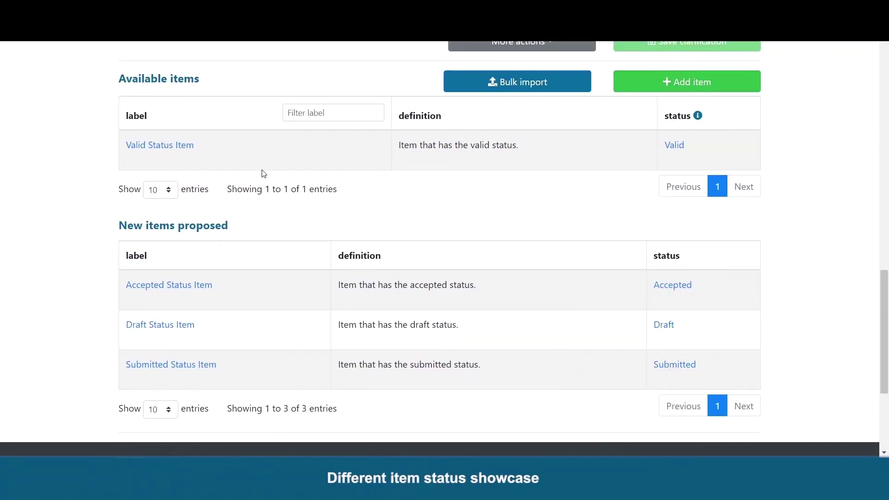
Review the definitions of the valid, accepted, draft and submitted status items in the available and proposed item lists
drag(401, 145, 533, 155)
click(506, 192)
drag(338, 291, 491, 294)
click(459, 307)
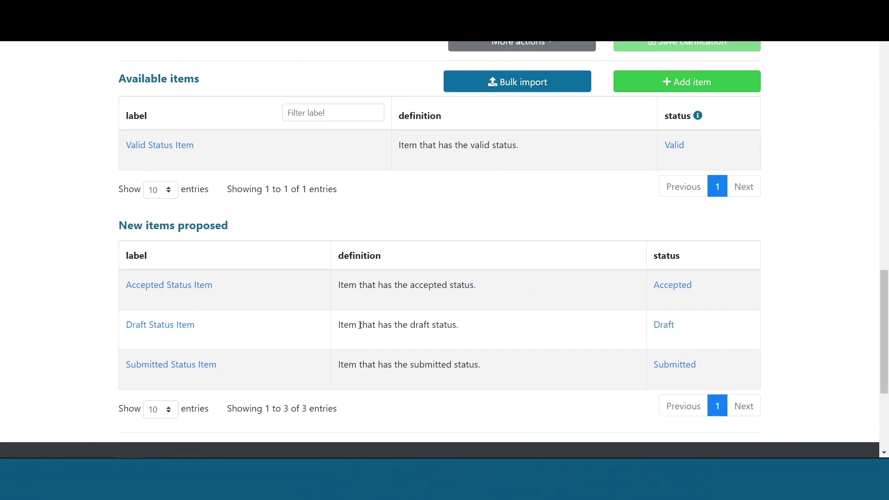
drag(340, 330, 460, 336)
click(433, 347)
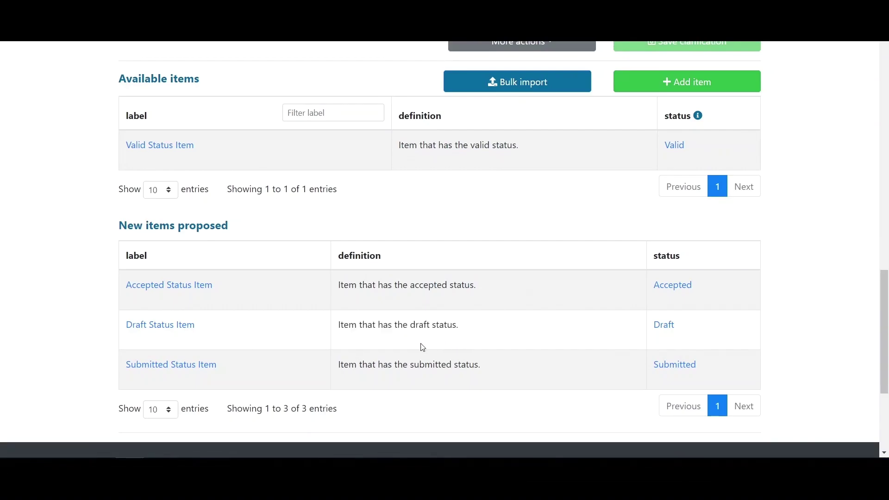
drag(339, 367, 500, 373)
click(345, 385)
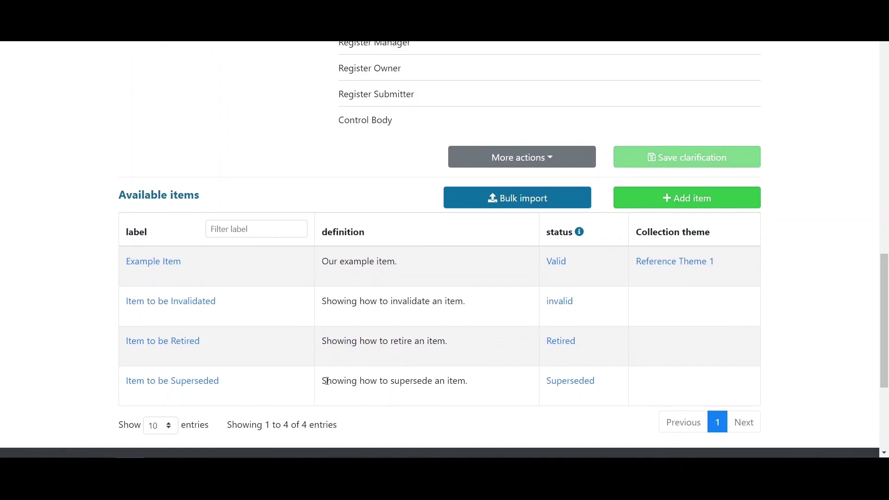
Review the definition and status of Item to be Superseded among the register's available items
drag(327, 381, 484, 385)
click(485, 393)
drag(550, 386, 597, 379)
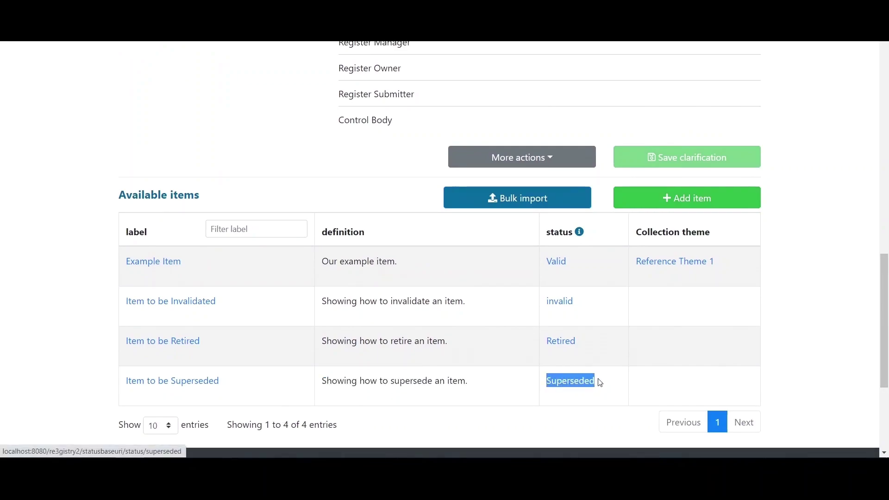
click(596, 407)
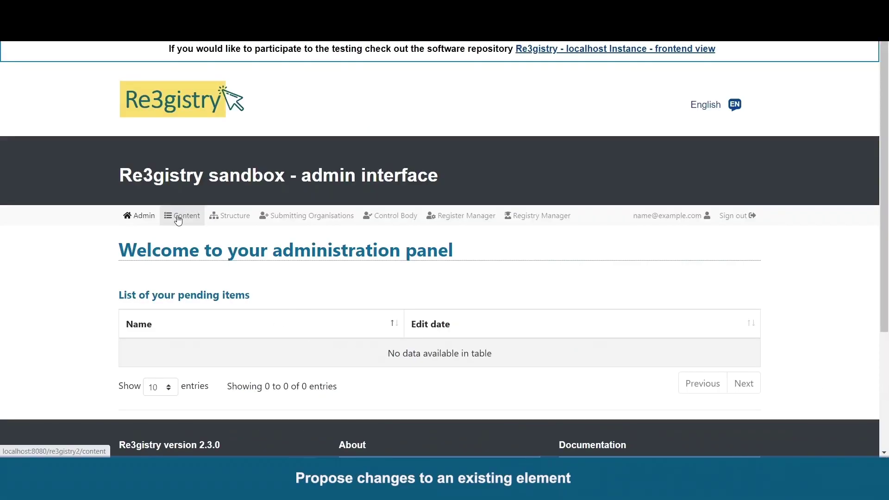
Open "Item that is going to be changed" from Example Register in the registry's content
click(180, 216)
scroll(867, 276, down, 7)
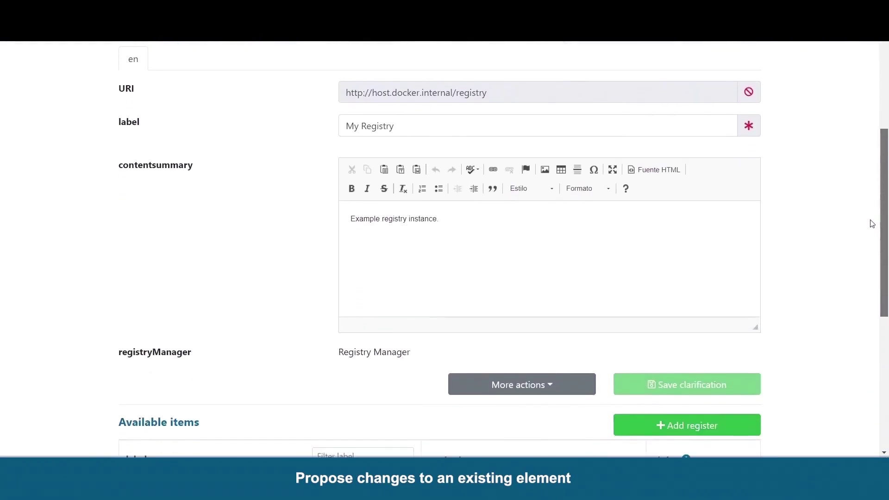
click(172, 370)
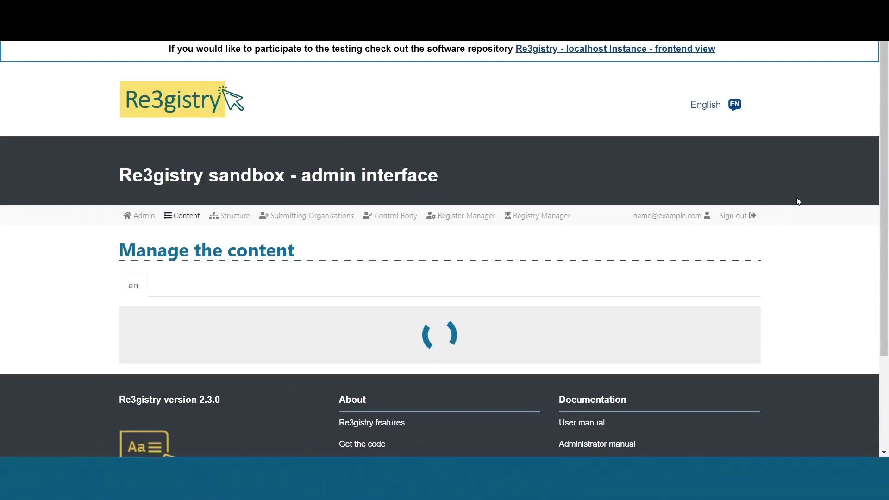
drag(884, 128, 836, 303)
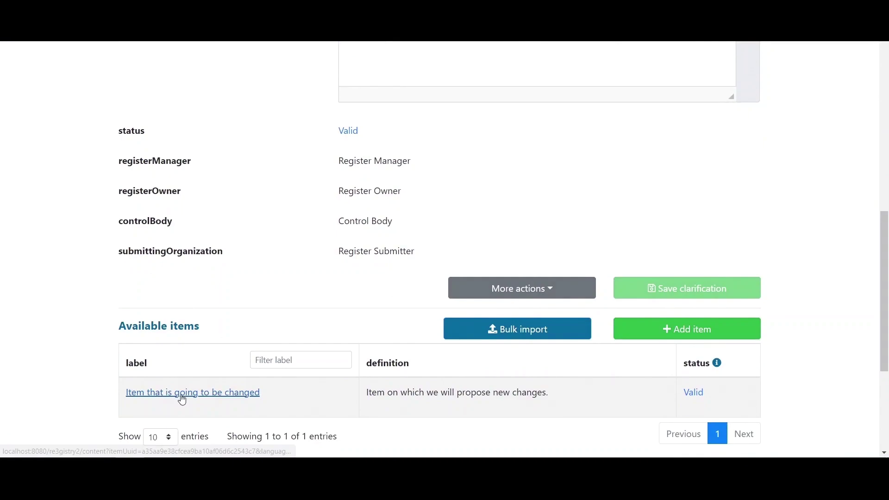
click(203, 400)
Append "Lets add new content to the item." to the item's definition and save the clarification
drag(886, 134, 873, 238)
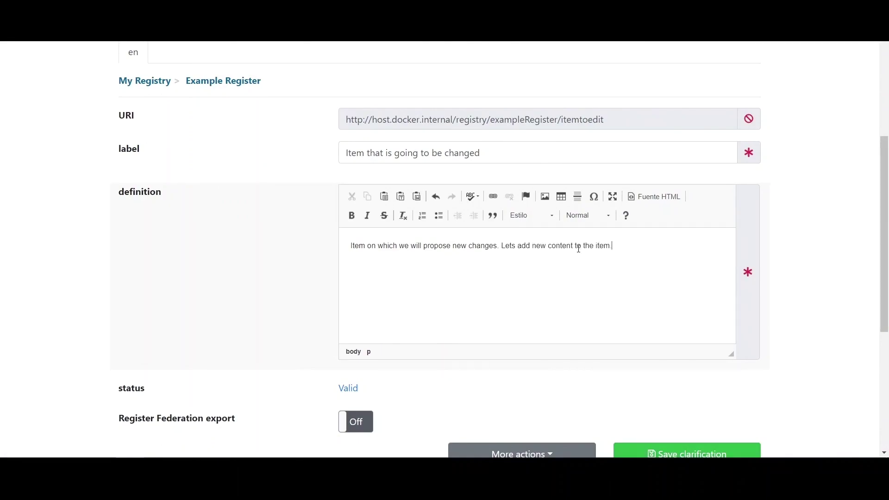
scroll(820, 304, down, 2)
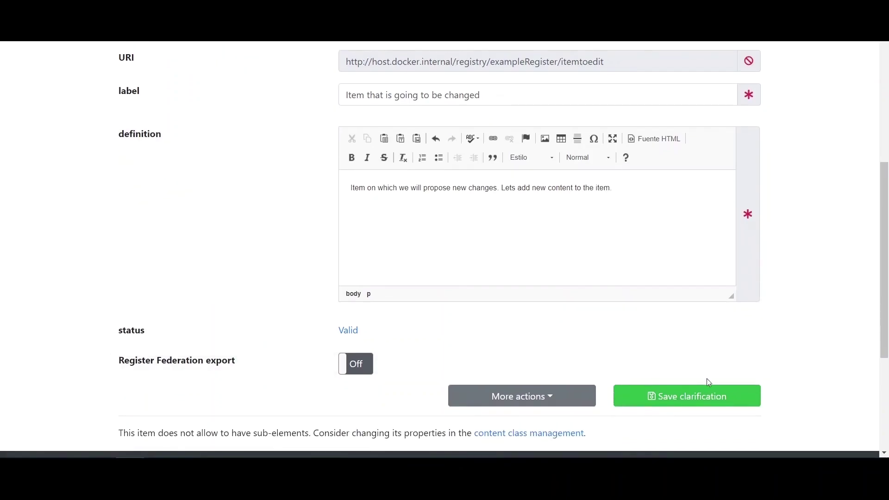
click(715, 397)
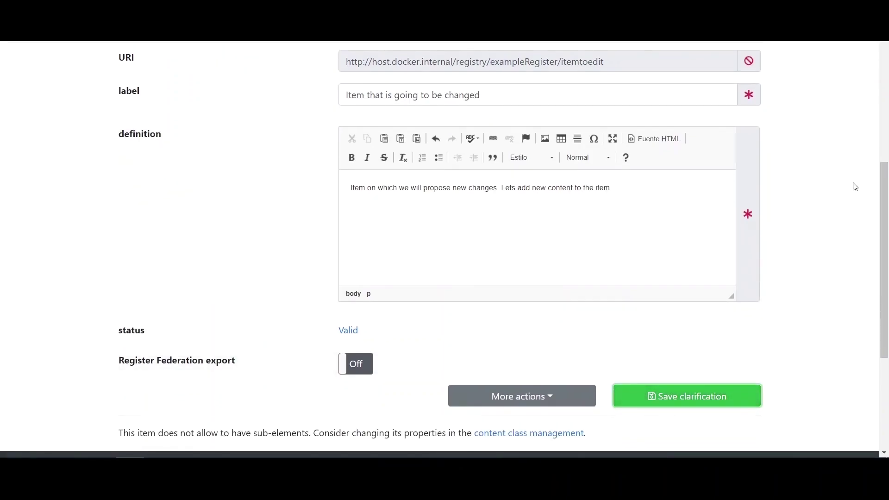
Compare the item's proposed label and definition with the current ones
scroll(885, 223, down, 4)
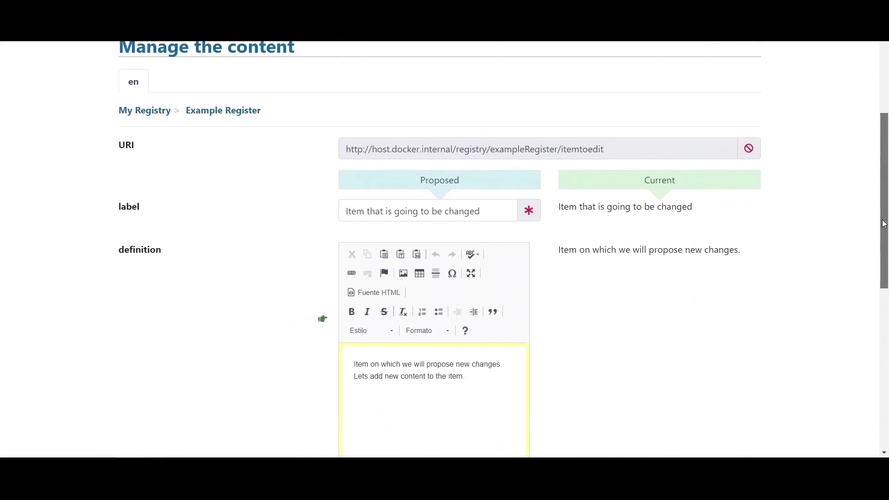
scroll(885, 222, down, 1)
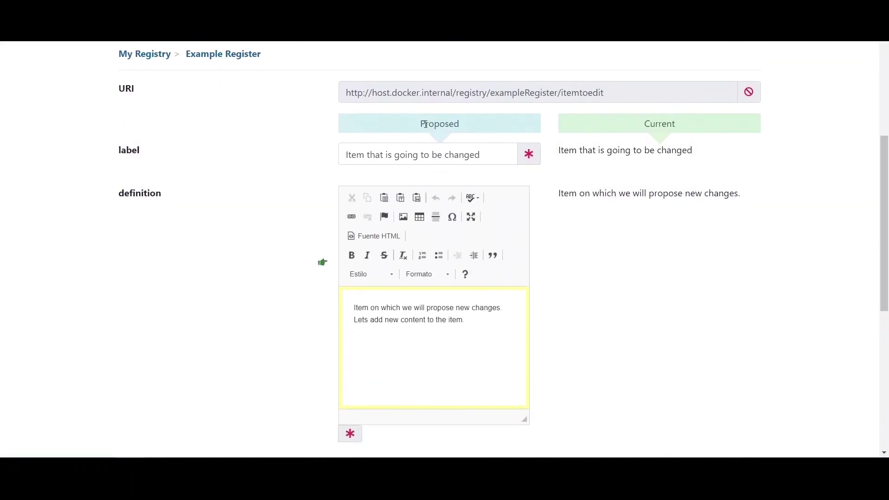
click(472, 123)
scroll(602, 193, up, 3)
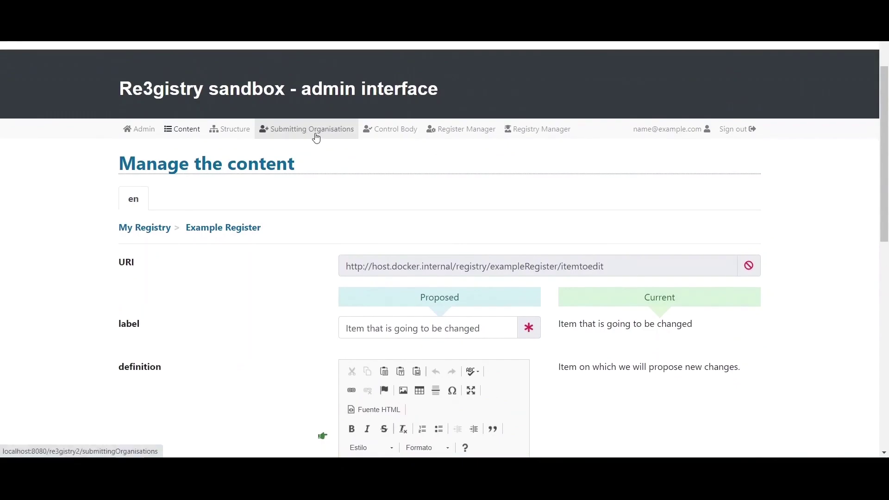
Submit the draft action on Example Register to the control body with the change log "Log."
click(316, 137)
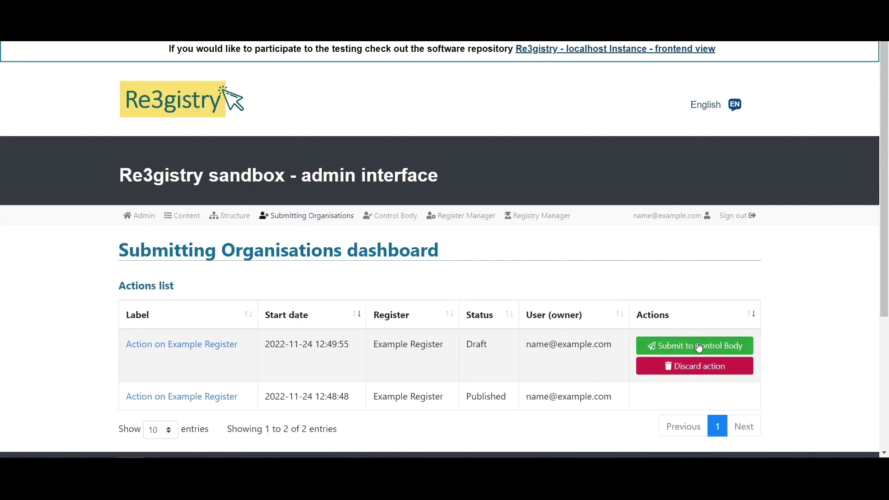
click(697, 346)
click(441, 232)
text(Log.)
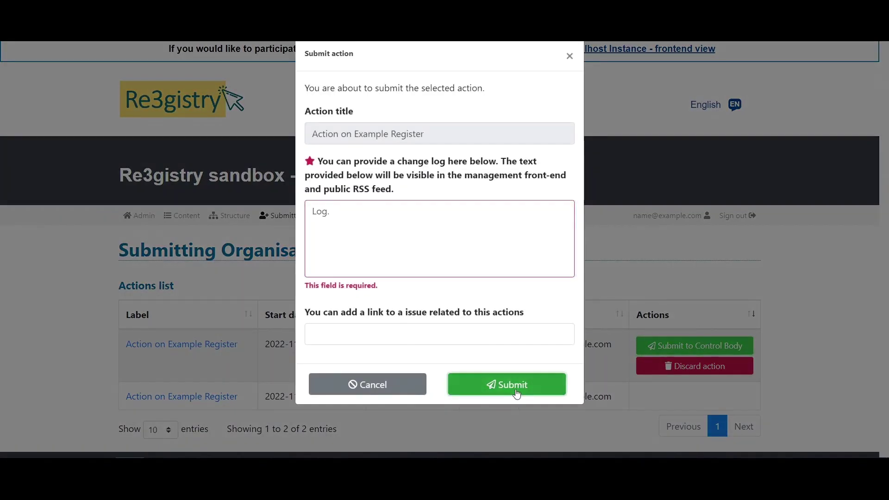
click(517, 393)
Approve the submitted action on Example Register as the control body
click(399, 218)
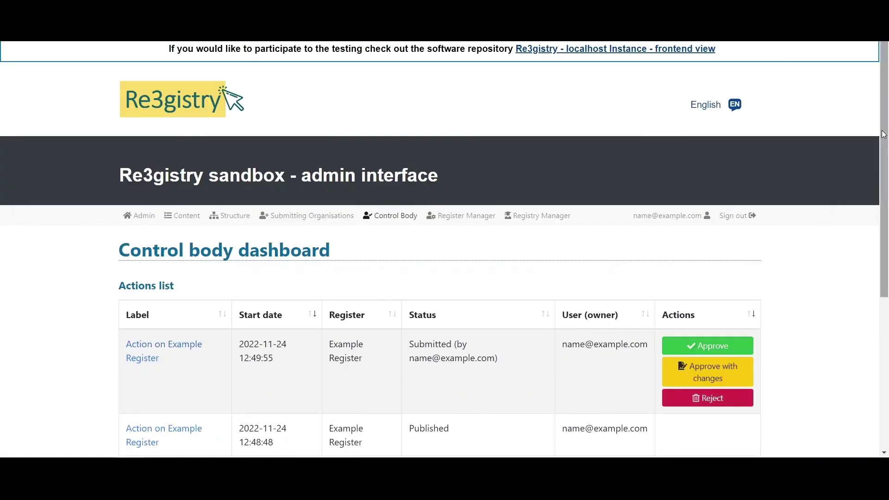
scroll(882, 134, down, 2)
click(723, 258)
click(588, 270)
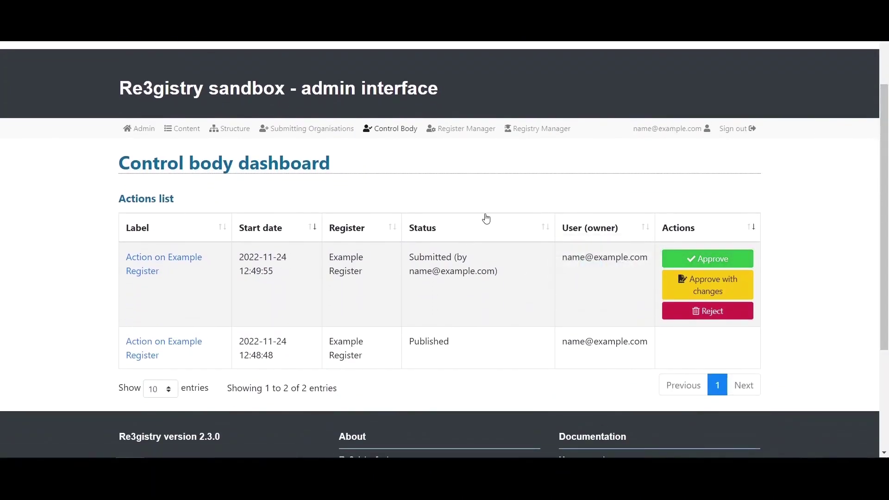
Publish the accepted action on Example Register as register manager and view its details
click(454, 217)
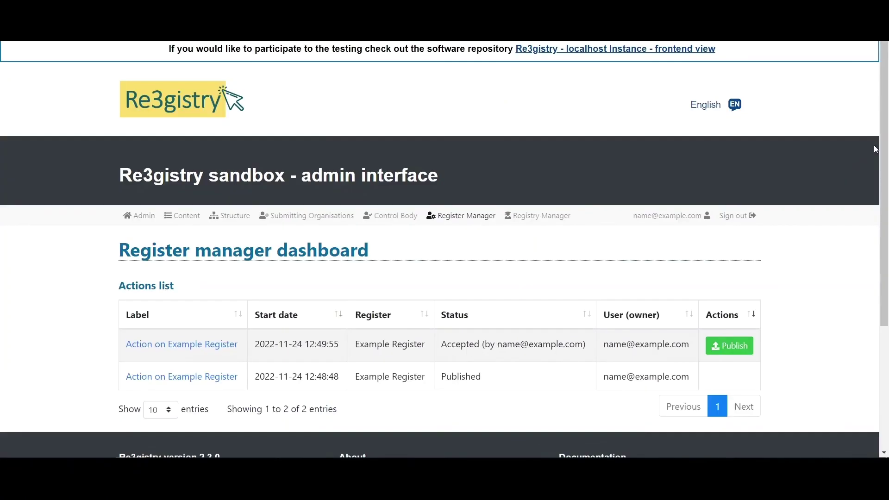
scroll(870, 146, down, 1)
click(730, 304)
click(626, 313)
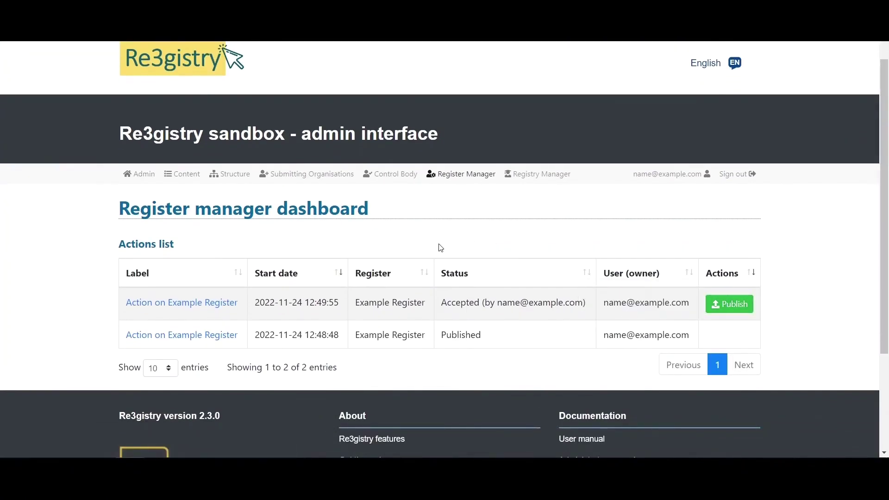
scroll(302, 189, down, 3)
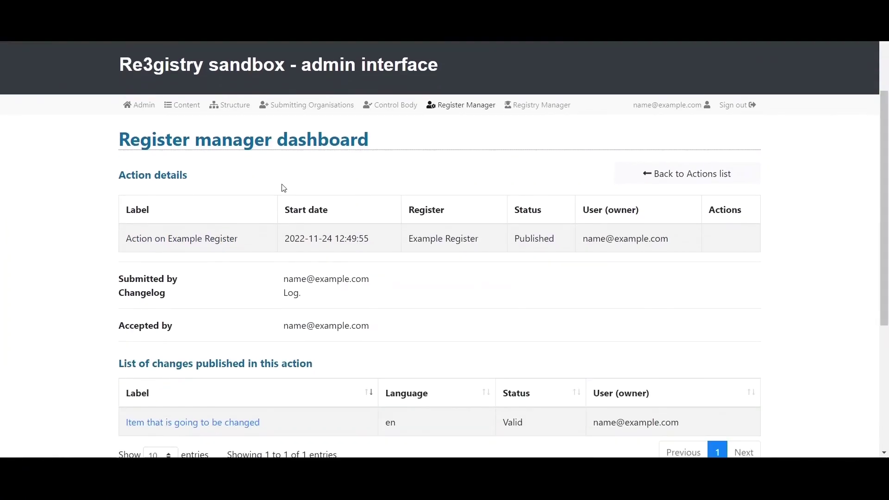
Open Example Register from the registry's content and view its available items
click(182, 104)
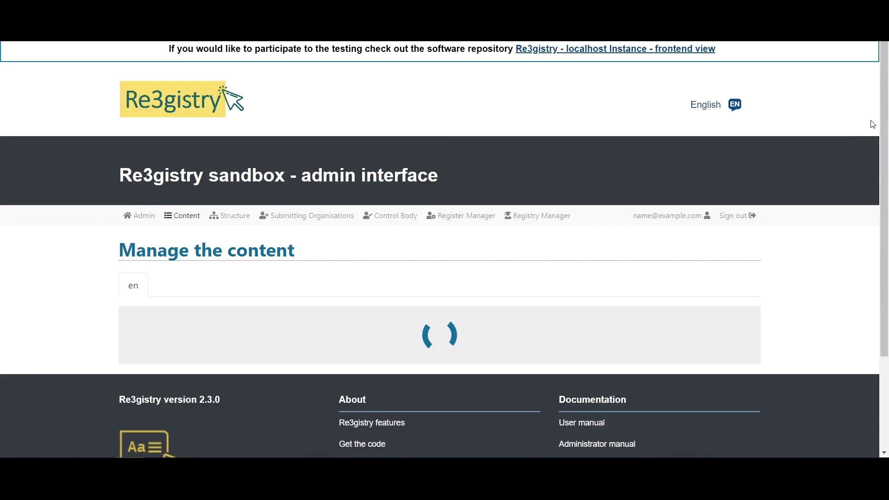
scroll(862, 255, down, 7)
click(153, 372)
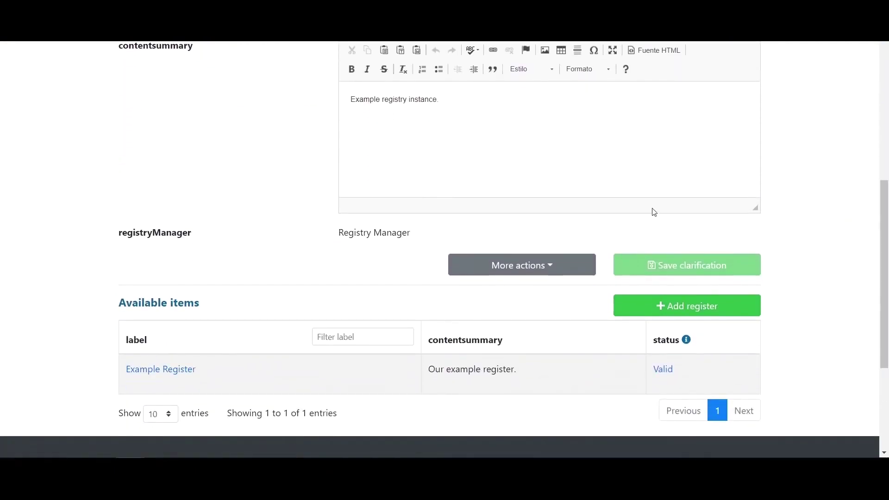
scroll(885, 162, down, 1)
drag(885, 162, 852, 334)
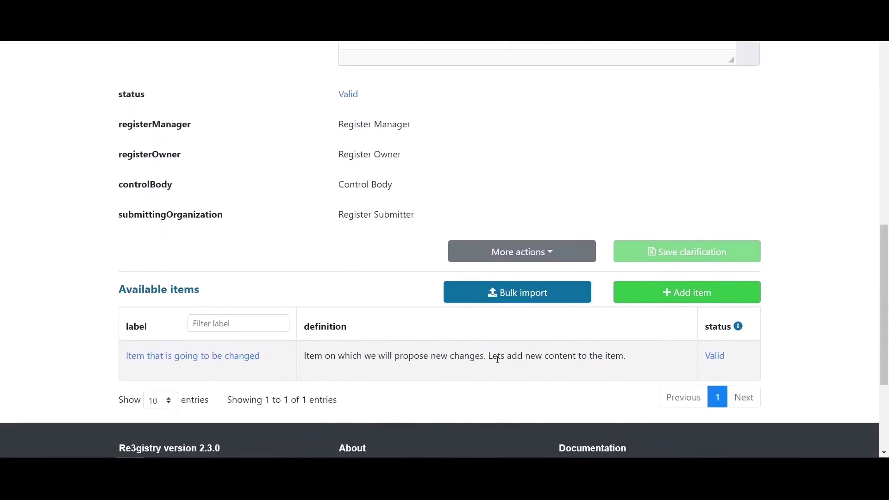
Check the changed item's definition in the register and its version history on the public registry page
drag(497, 359, 612, 360)
click(516, 374)
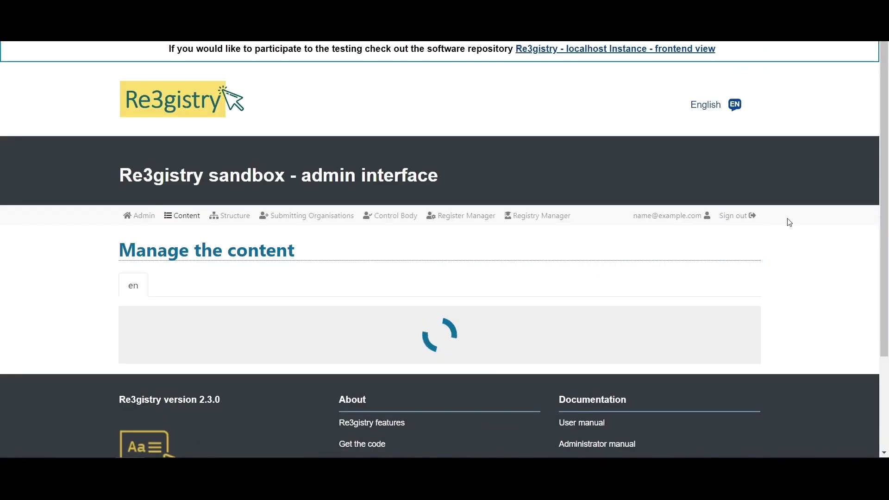
drag(880, 159, 879, 259)
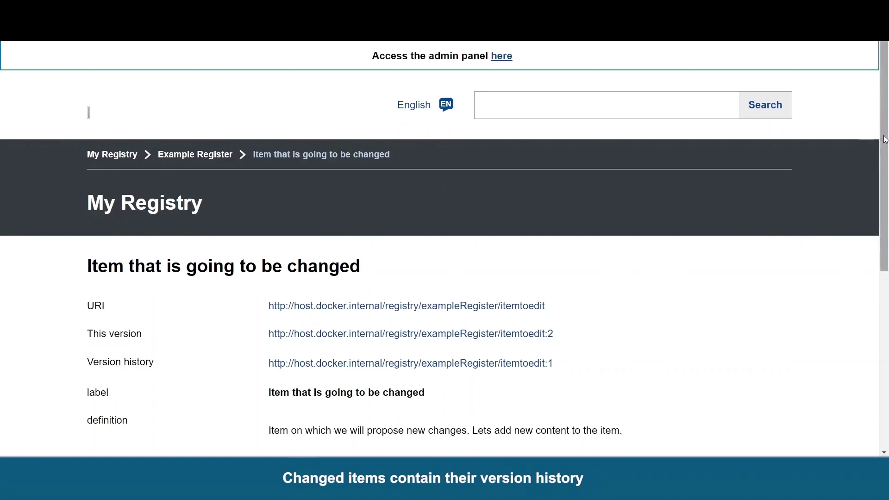
drag(884, 139, 884, 222)
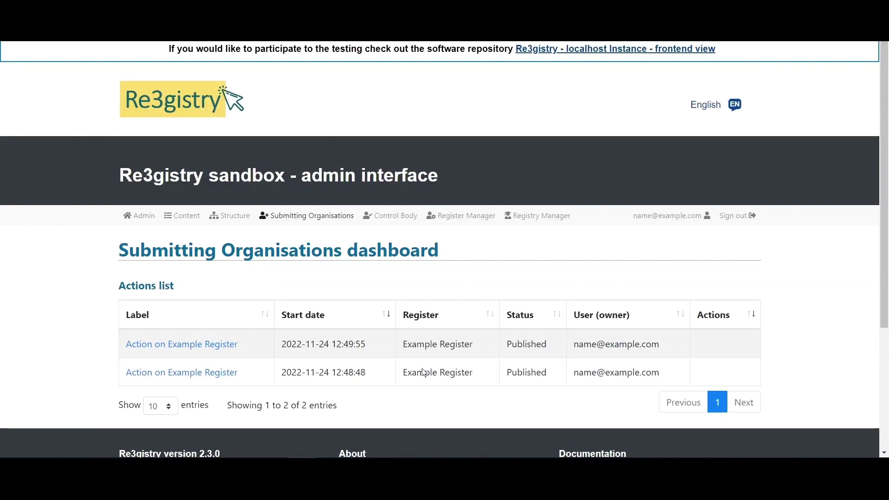
Review the history and details of past actions in the submitting organisations, control body, register manager and registry manager dashboards
click(178, 351)
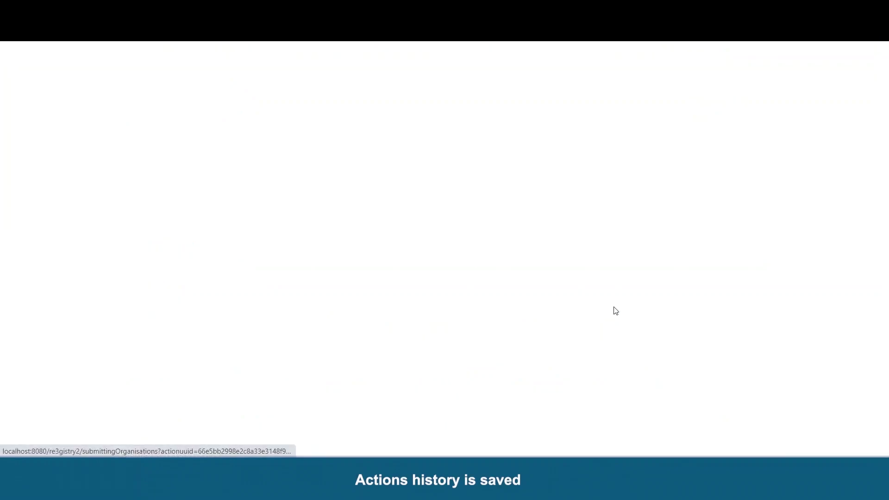
drag(882, 162, 882, 239)
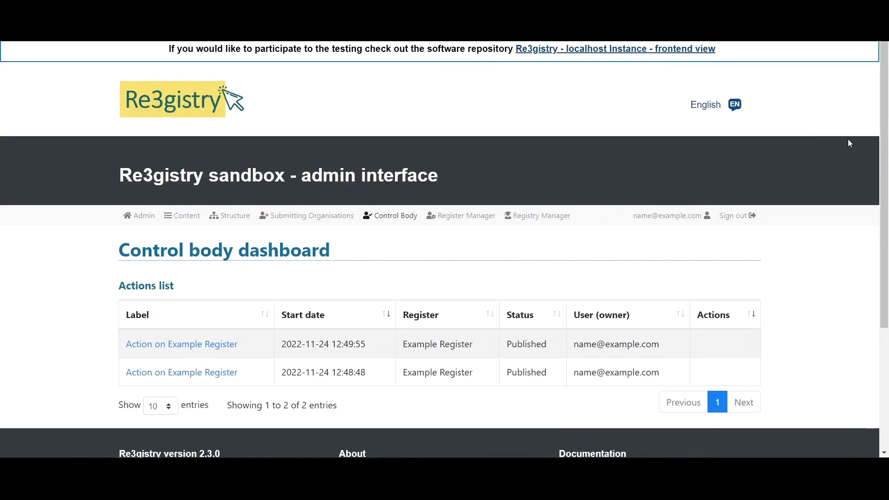
scroll(223, 266, down, 1)
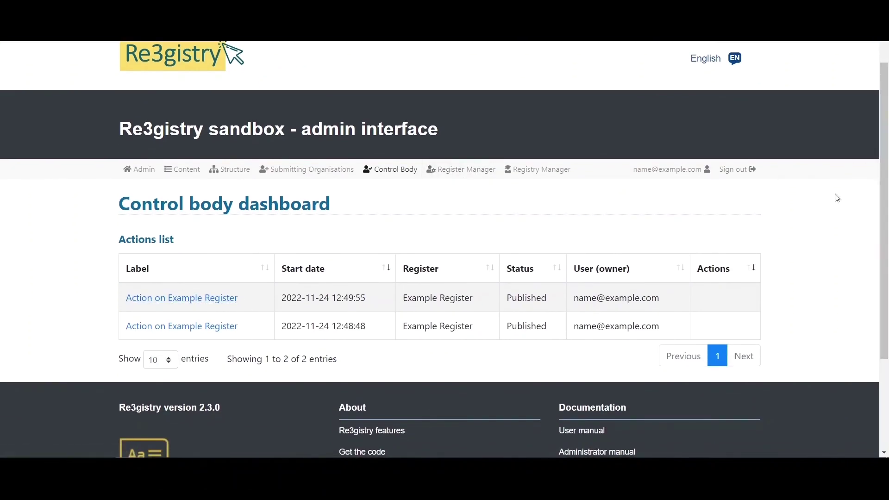
scroll(178, 237, down, 1)
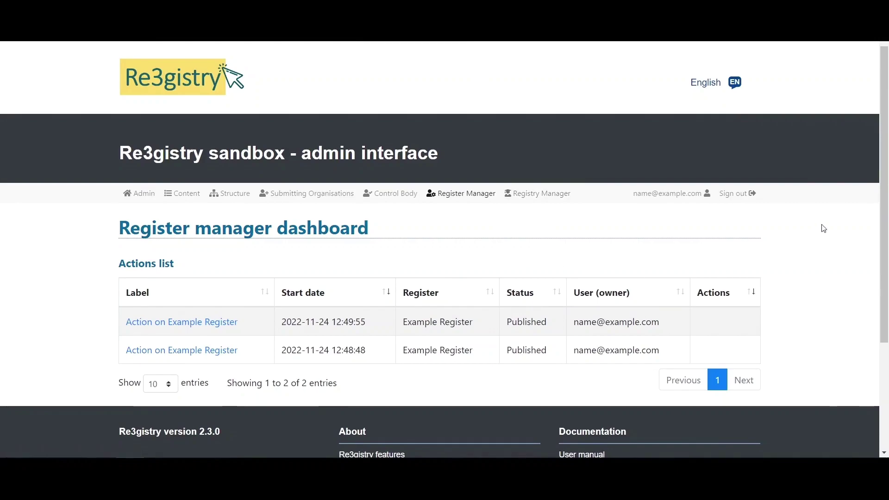
scroll(884, 223, down, 2)
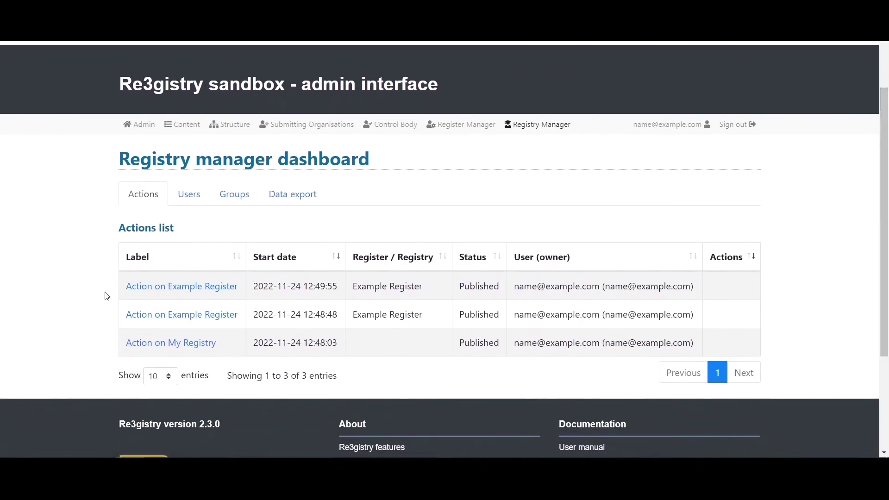
click(151, 287)
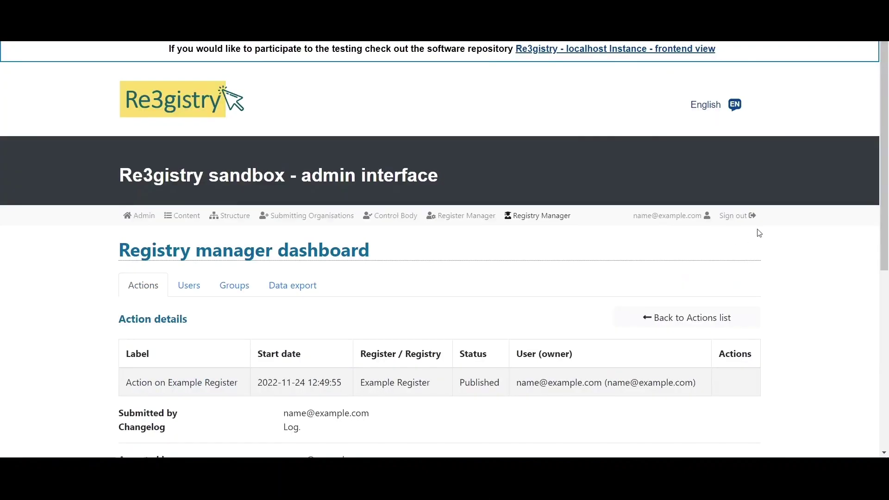
drag(884, 183, 875, 286)
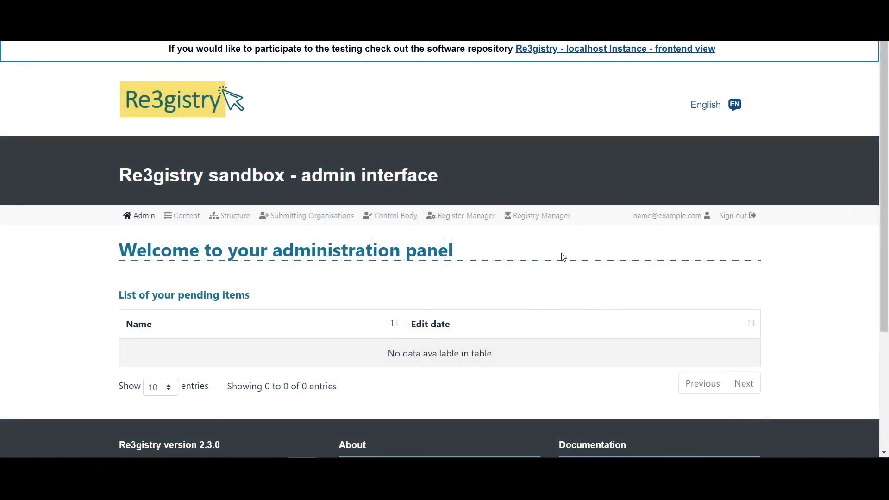
Examine the users list in the registry manager dashboard
click(537, 216)
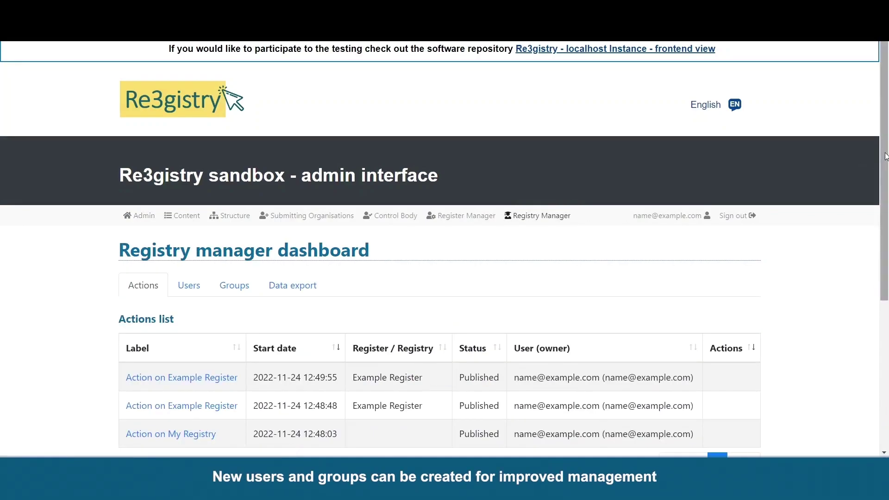
scroll(781, 199, down, 1)
click(194, 246)
scroll(882, 166, down, 1)
scroll(884, 170, down, 1)
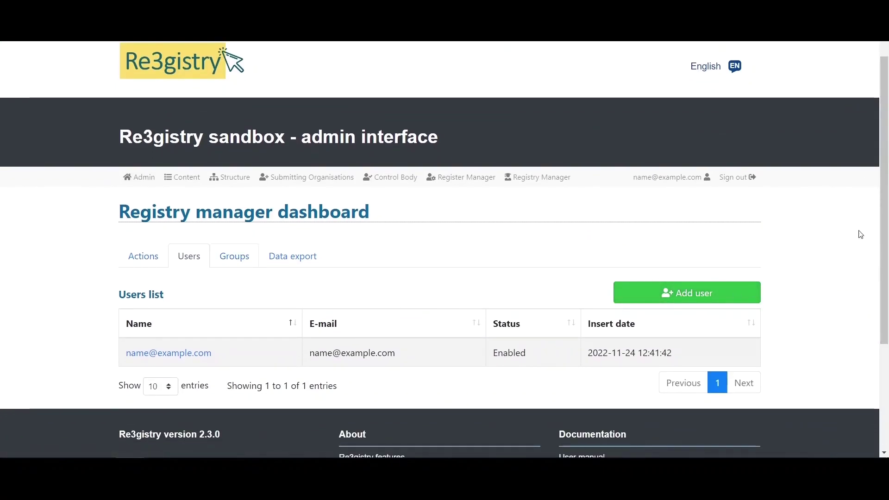
scroll(876, 281, down, 3)
scroll(875, 281, down, 1)
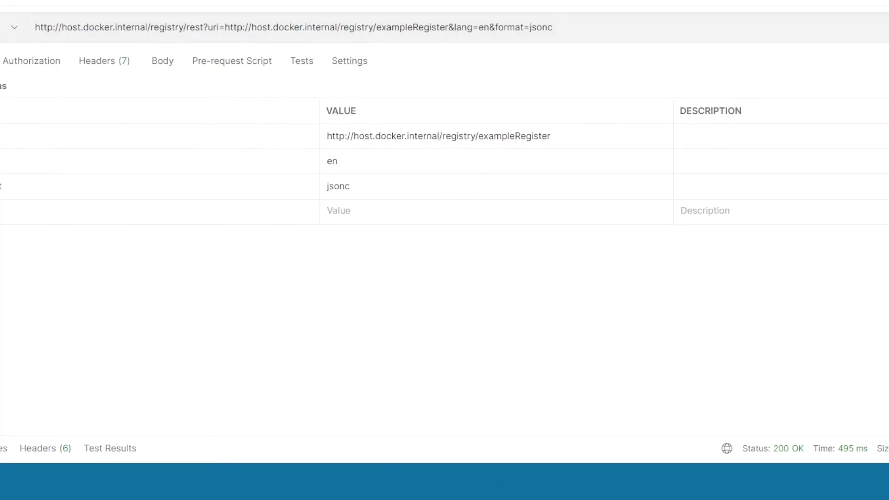
In Postman, send the REST request for exampleRegister with language en and format jsonc, and examine the JSON response
key(ctrl+Return)
drag(431, 434, 390, 87)
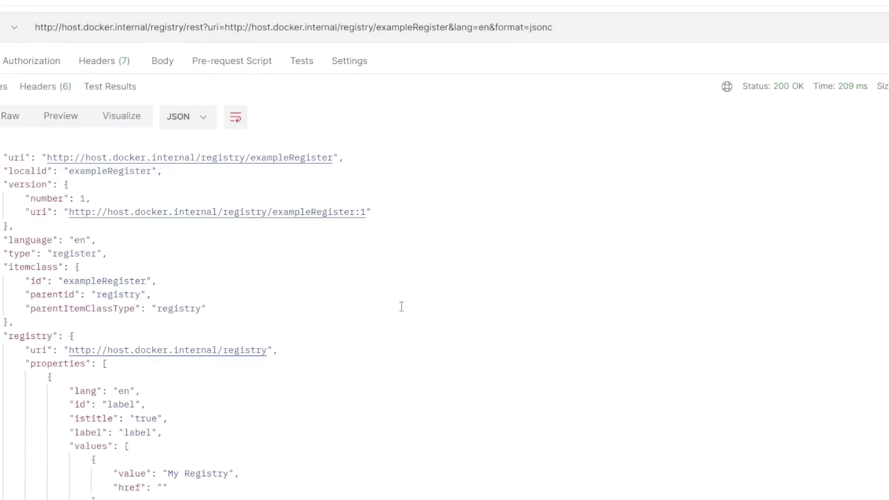
scroll(401, 307, down, 10)
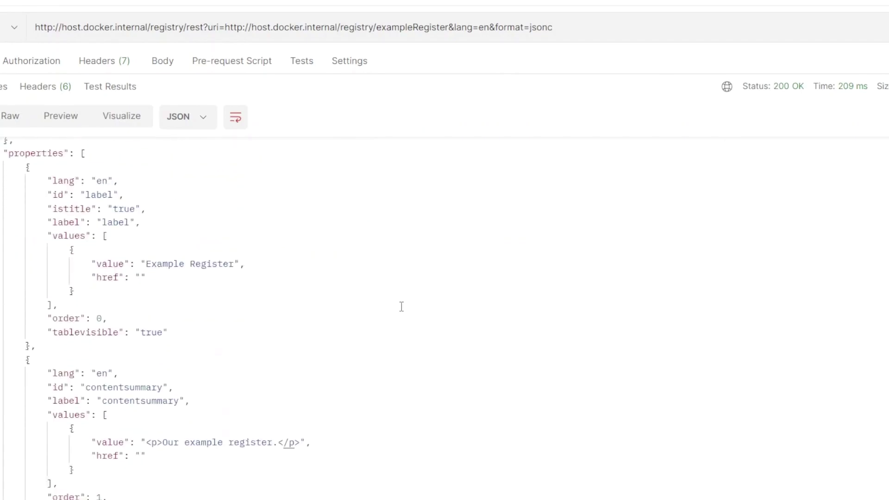
scroll(401, 306, down, 1)
scroll(401, 307, down, 10)
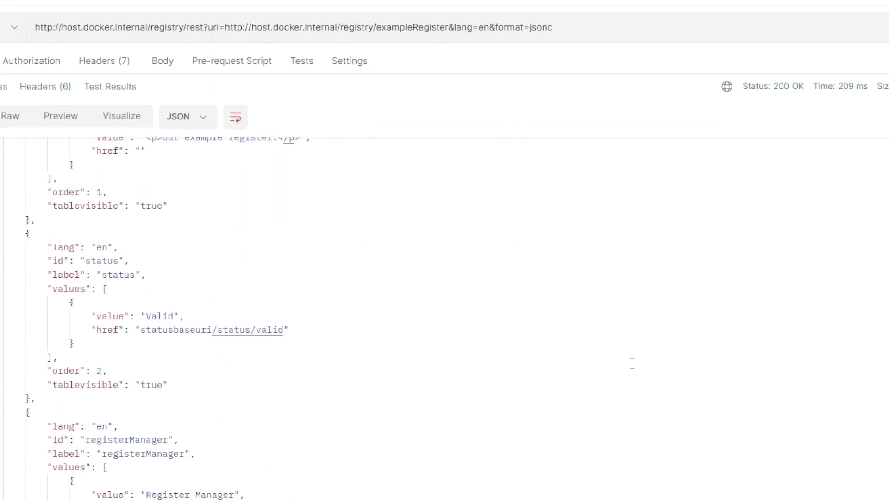
scroll(632, 364, down, 6)
scroll(632, 364, up, 13)
scroll(632, 363, up, 12)
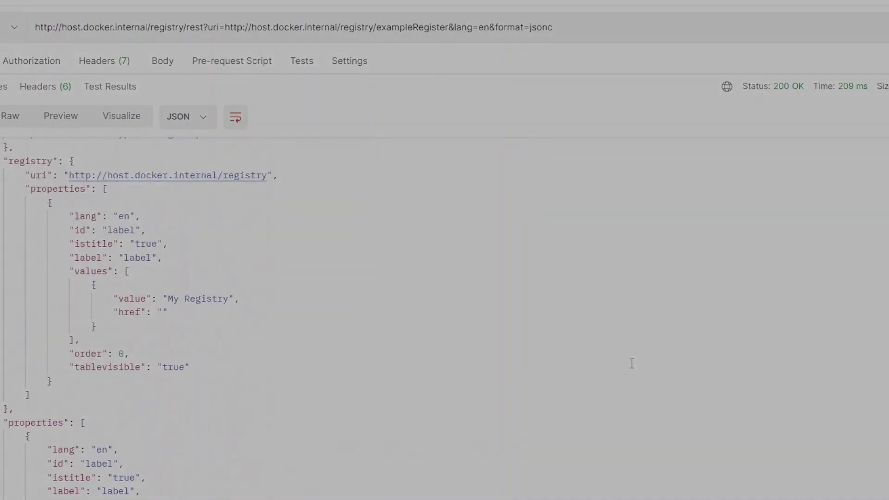